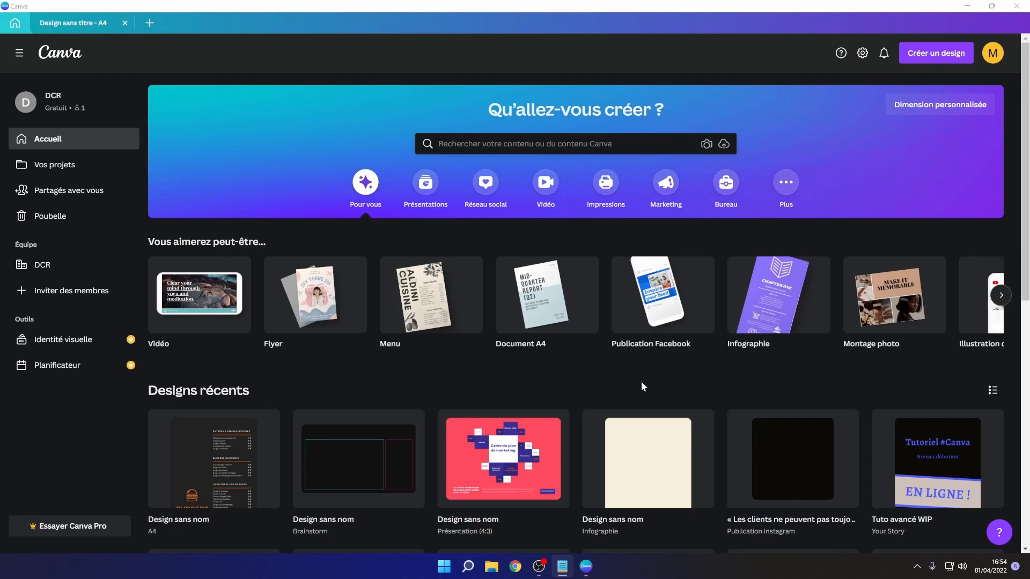
- Browse the home page's recent designs and the shared-with-you section, then return home
{"action": "left_click", "coordinate": [561, 386]}
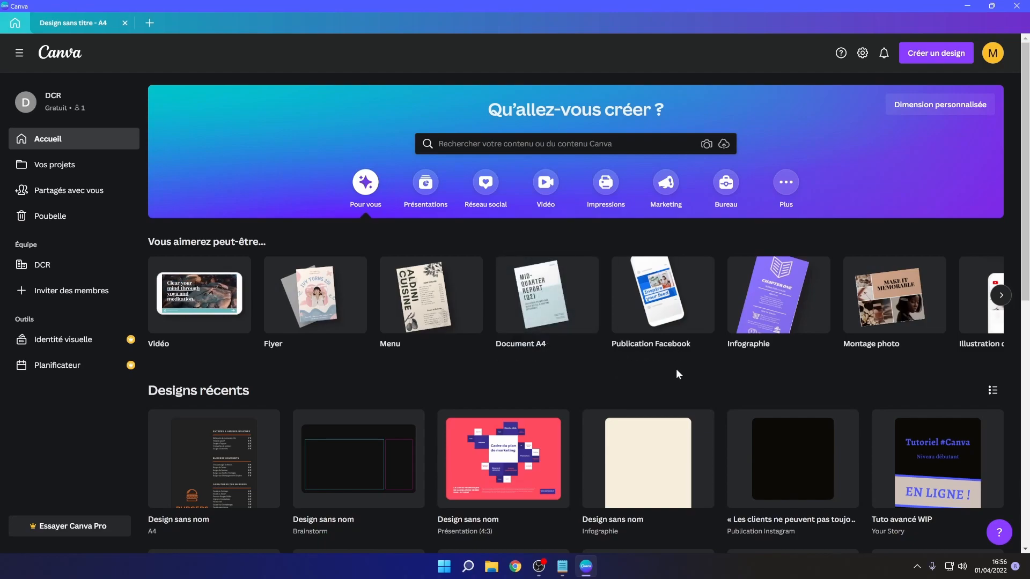
{"action": "scroll", "coordinate": [541, 380], "scroll_direction": "down", "scroll_amount": 1}
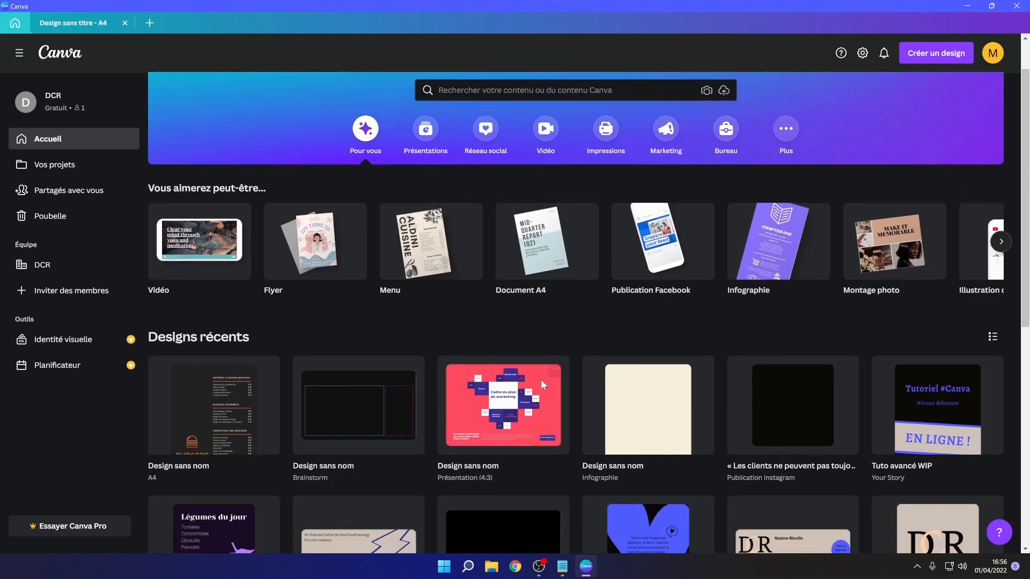
{"action": "scroll", "coordinate": [535, 388], "scroll_direction": "up", "scroll_amount": 1}
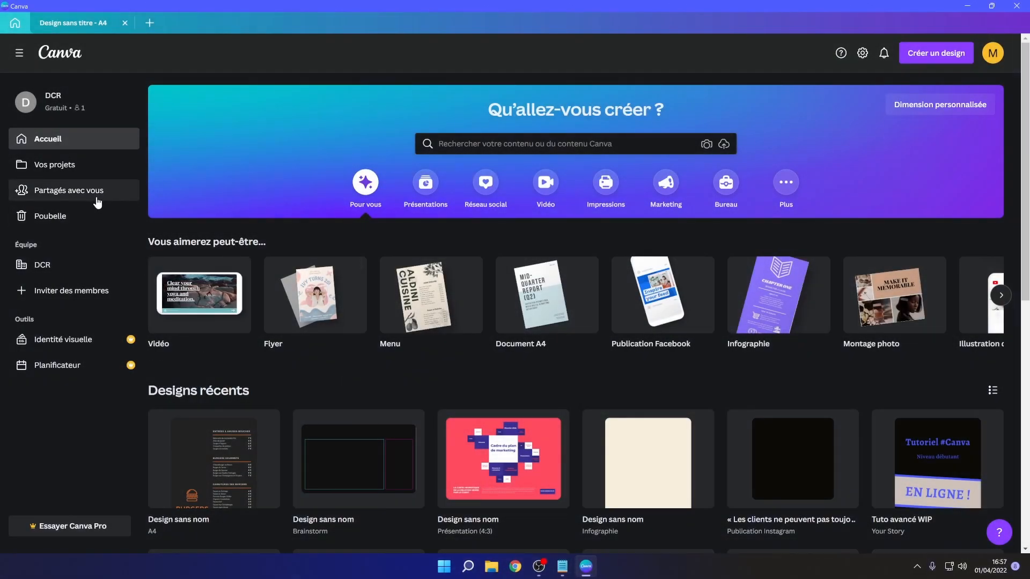
{"action": "left_click", "coordinate": [61, 193]}
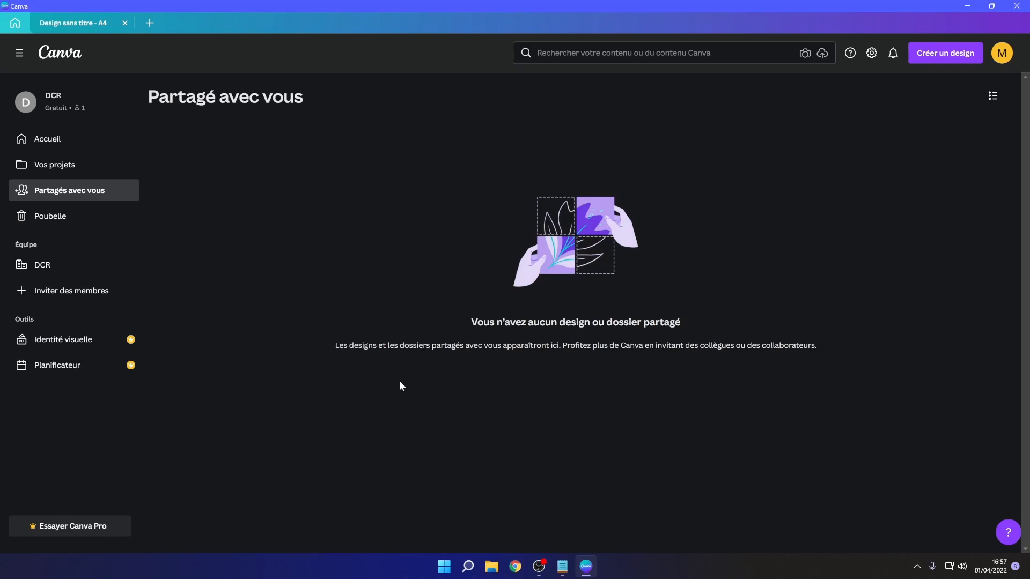
{"action": "left_click", "coordinate": [79, 142]}
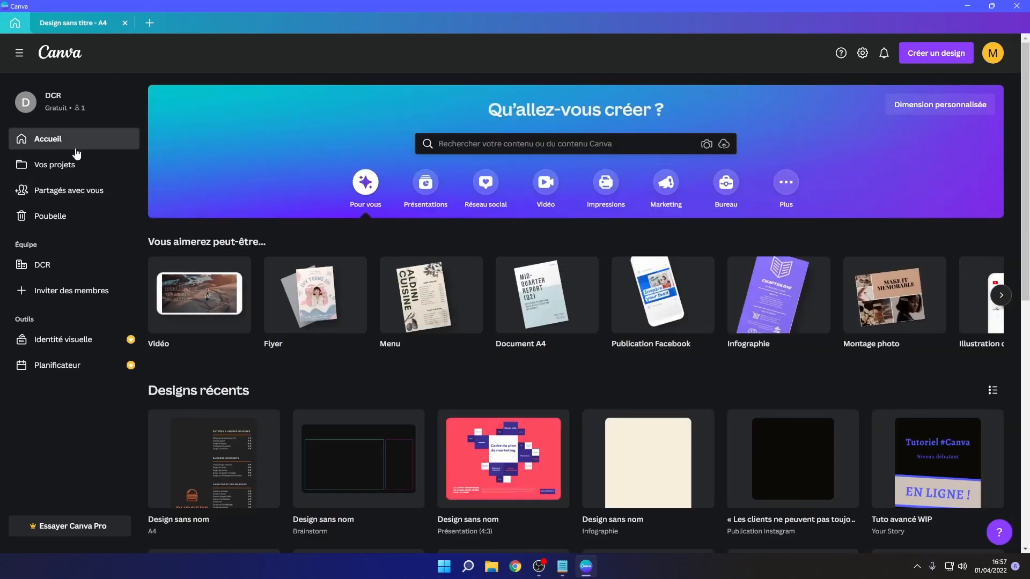
- Open the share dialog for the first recent A4 design
{"action": "scroll", "coordinate": [265, 379], "scroll_direction": "down", "scroll_amount": 1}
{"action": "left_click", "coordinate": [267, 370]}
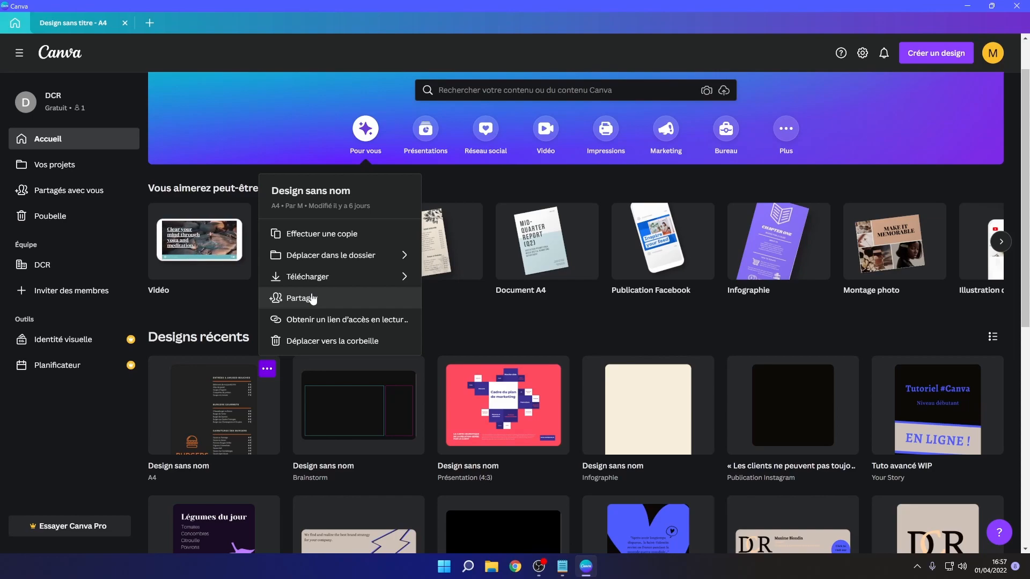
{"action": "scroll", "coordinate": [288, 390], "scroll_direction": "up", "scroll_amount": 1}
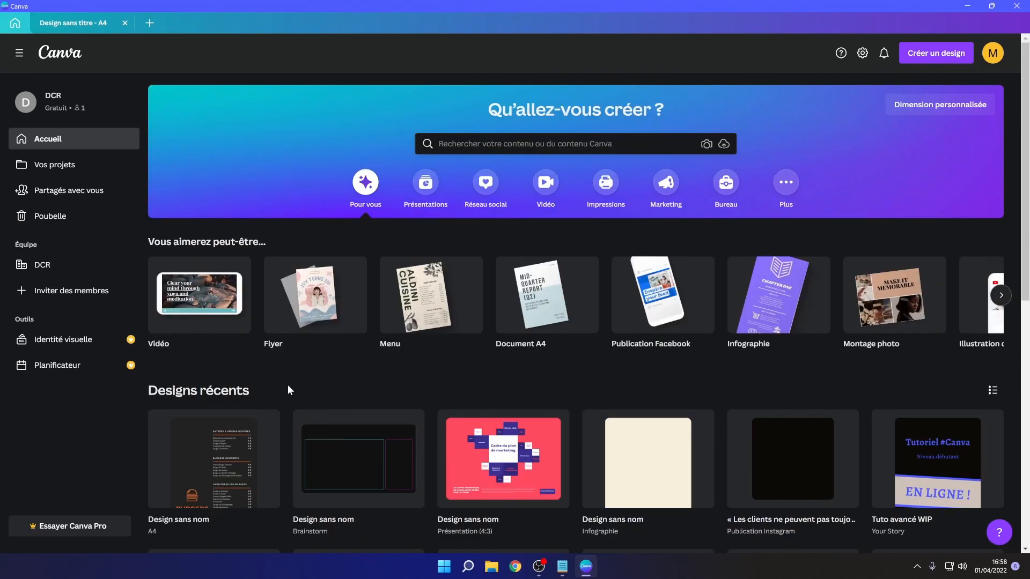
{"action": "mouse_move", "coordinate": [267, 425]}
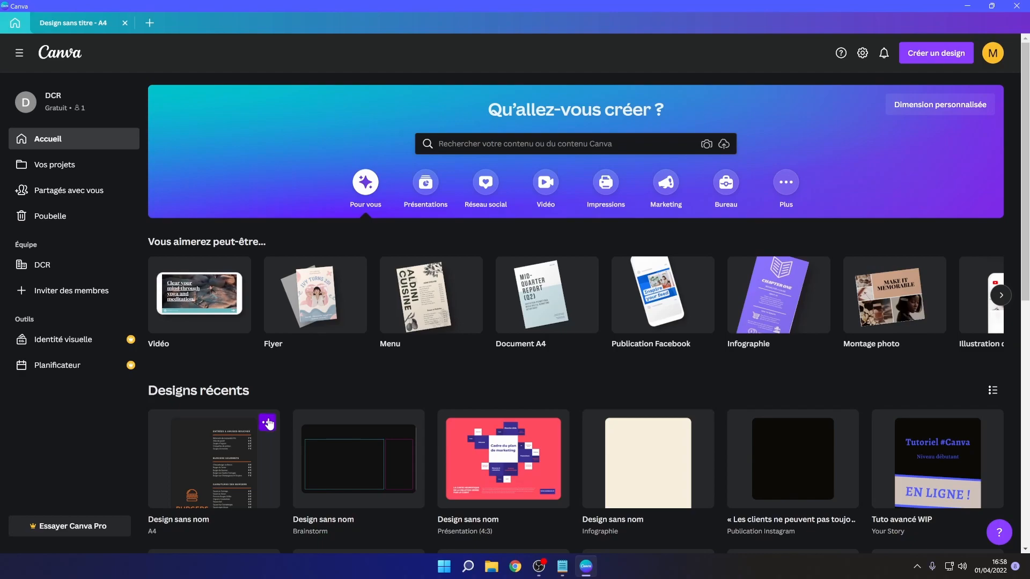
{"action": "left_click", "coordinate": [267, 424]}
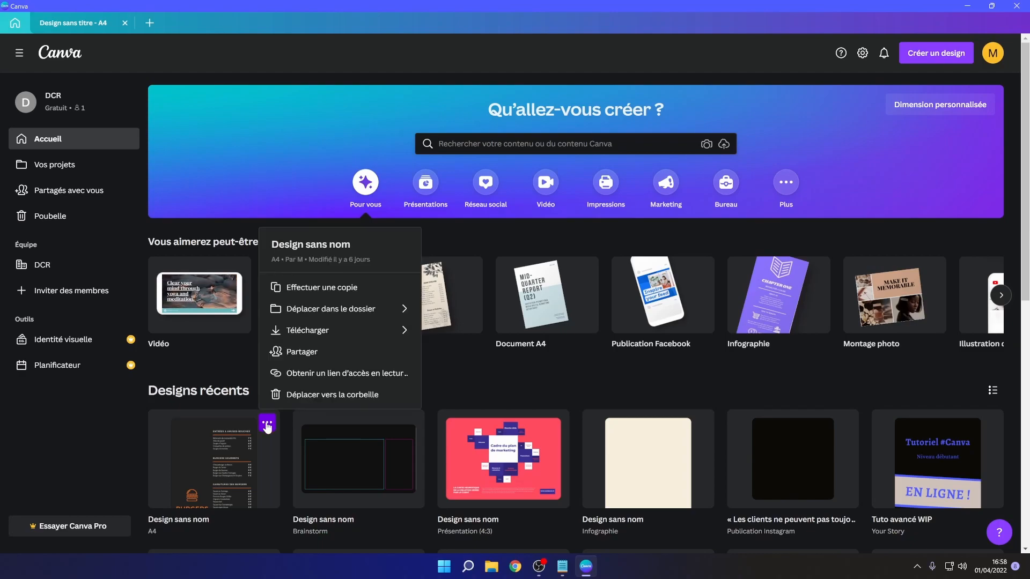
{"action": "left_click", "coordinate": [334, 361]}
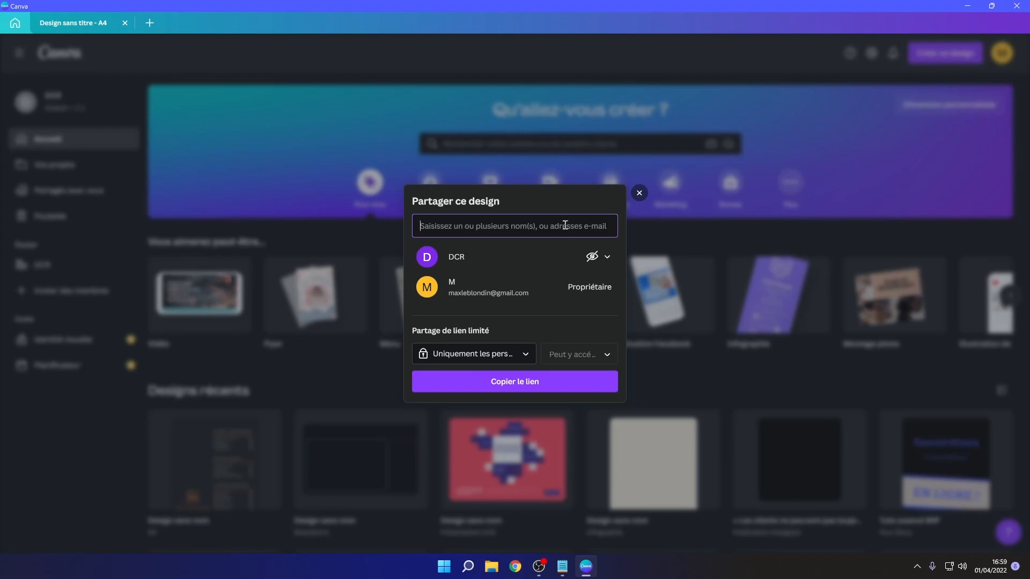
{"action": "left_click", "coordinate": [86, 271]}
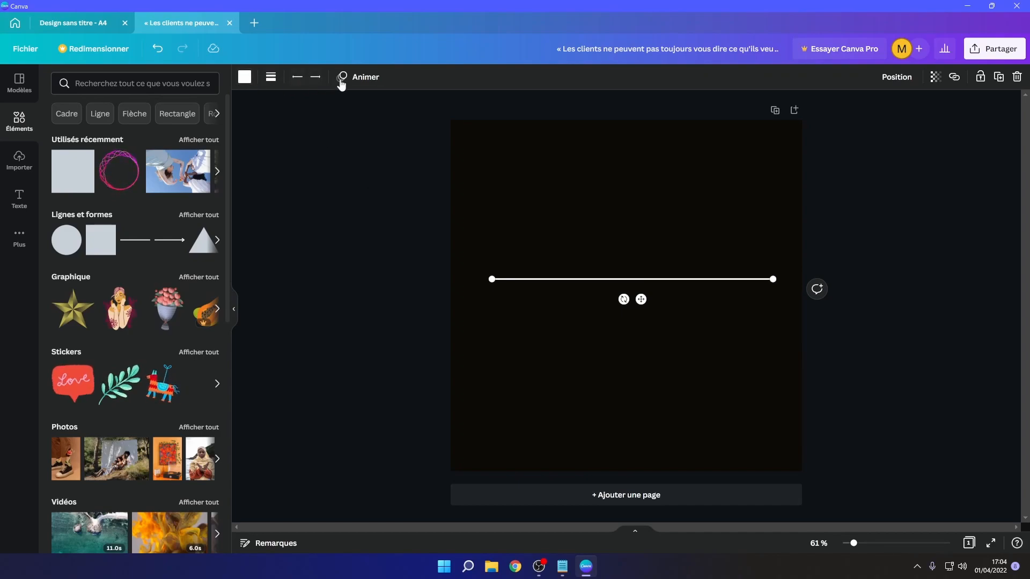
- Set the selected line's thickness to 43 and toggle its rounded ends
{"action": "left_click", "coordinate": [244, 77]}
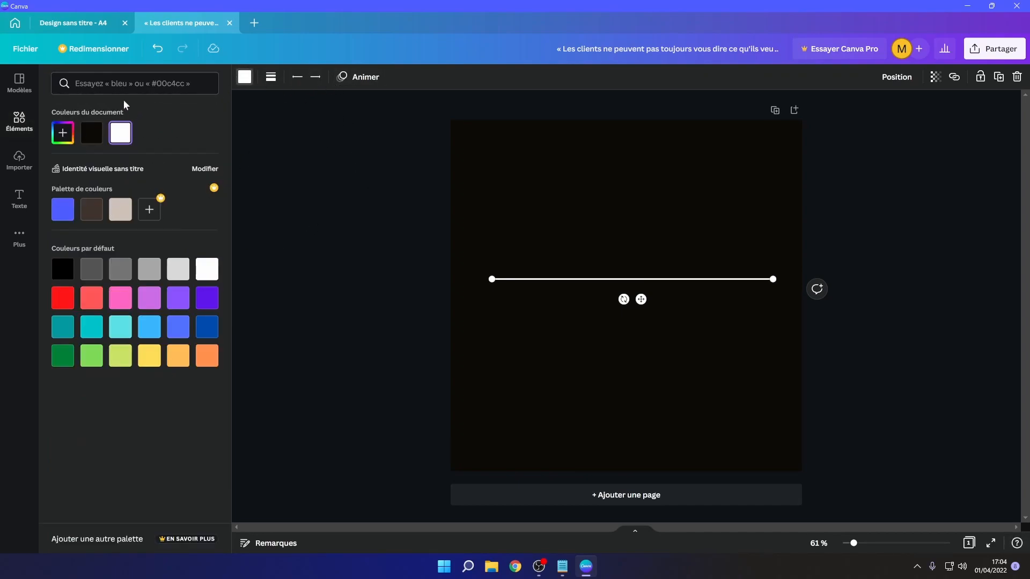
{"action": "left_click", "coordinate": [271, 77]}
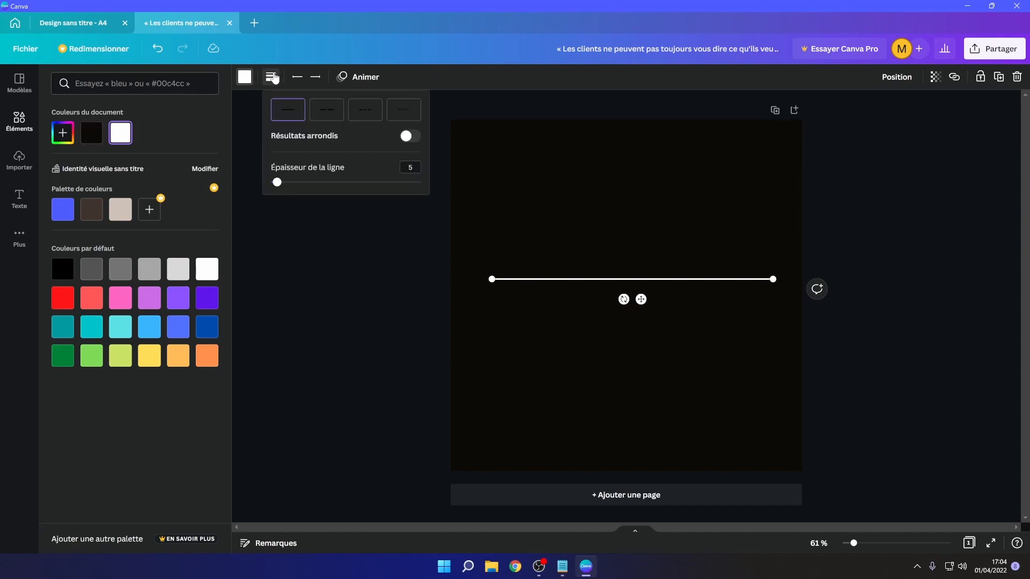
{"action": "left_click_drag", "start_coordinate": [277, 183], "coordinate": [335, 182]}
{"action": "left_click", "coordinate": [405, 139]}
{"action": "left_click", "coordinate": [405, 138]}
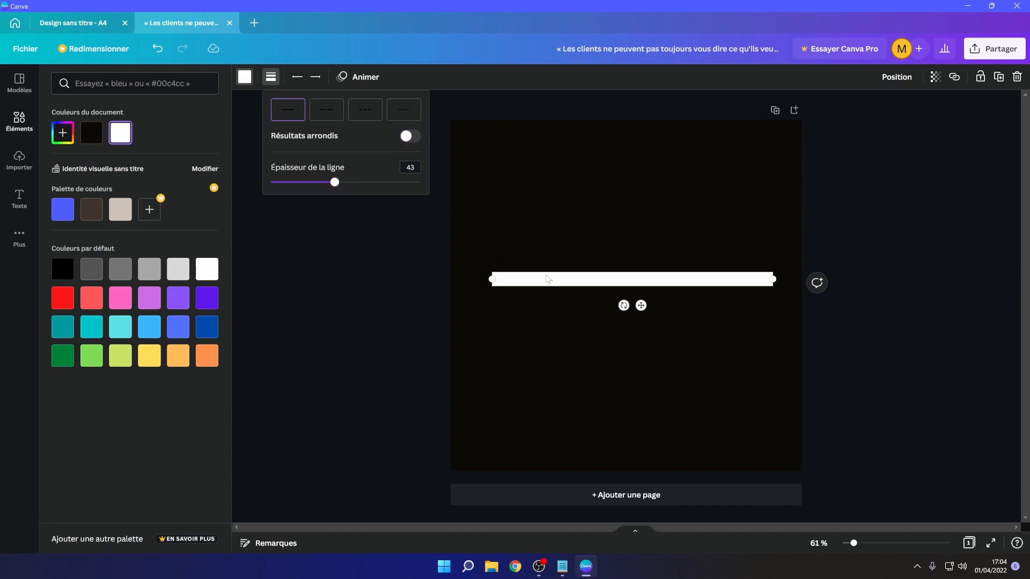
{"action": "left_click", "coordinate": [410, 139]}
- Try the dotted and dashed line styles on the line
{"action": "left_click", "coordinate": [404, 109]}
{"action": "left_click", "coordinate": [374, 119]}
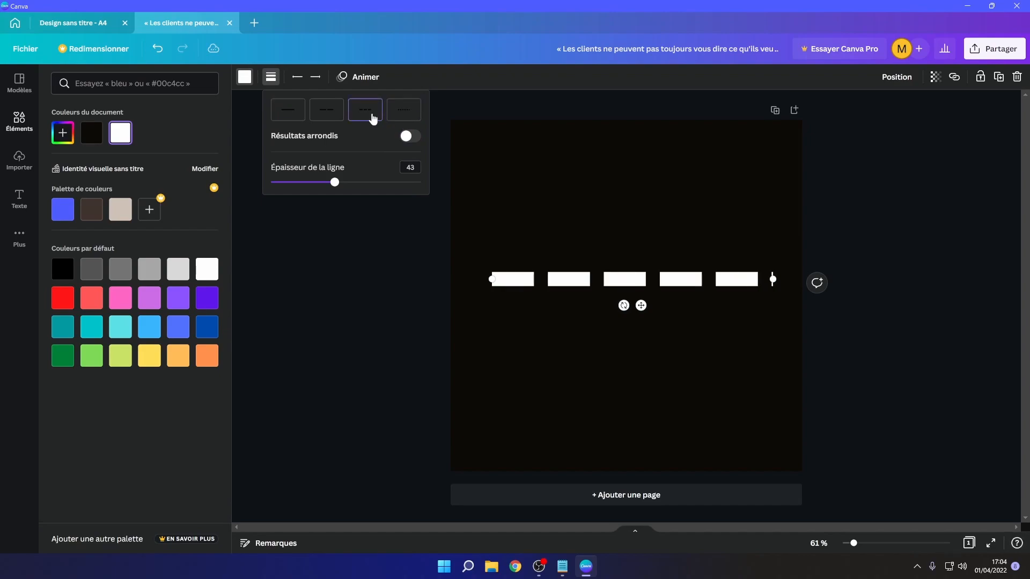
{"action": "mouse_move", "coordinate": [773, 280]}
{"action": "left_mouse_down"}
{"action": "mouse_move", "coordinate": [791, 279]}
{"action": "mouse_move", "coordinate": [770, 277]}
{"action": "left_mouse_up"}
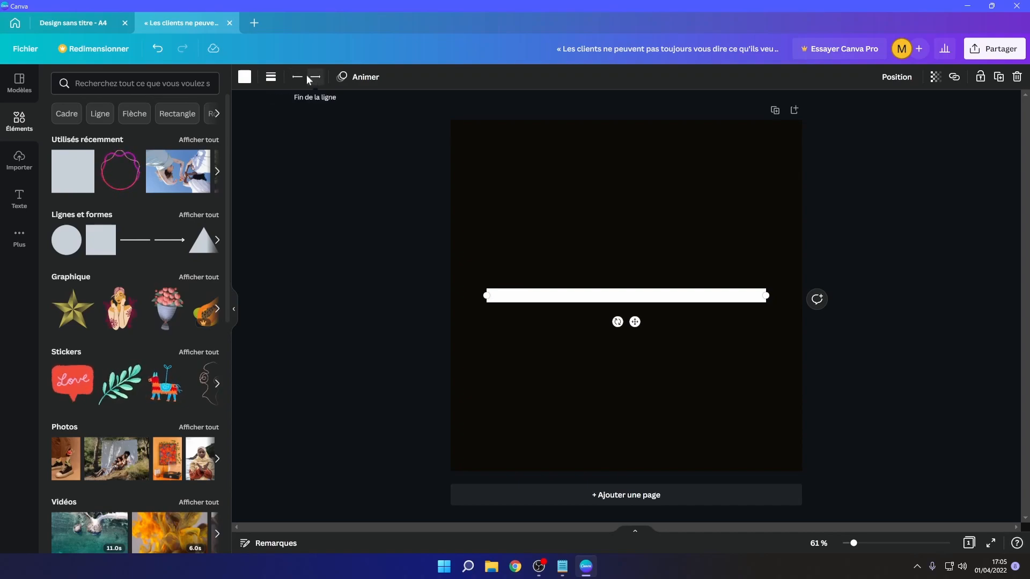
- Give the line an arrowhead at its start and a square cap at its end
{"action": "left_click", "coordinate": [300, 77]}
{"action": "left_click", "coordinate": [320, 150]}
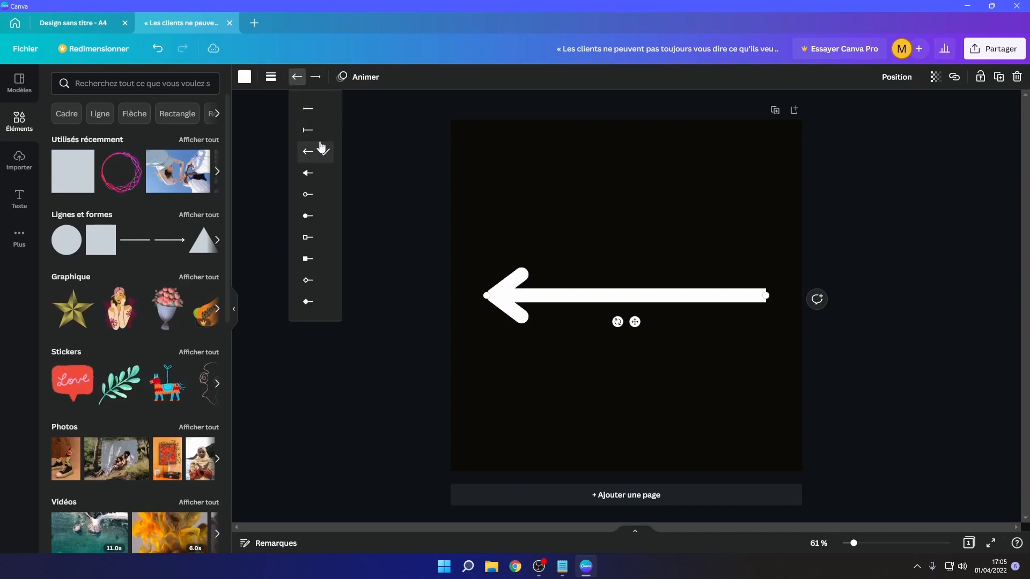
{"action": "left_click", "coordinate": [316, 76]}
{"action": "left_click", "coordinate": [334, 237]}
{"action": "left_click", "coordinate": [353, 78]}
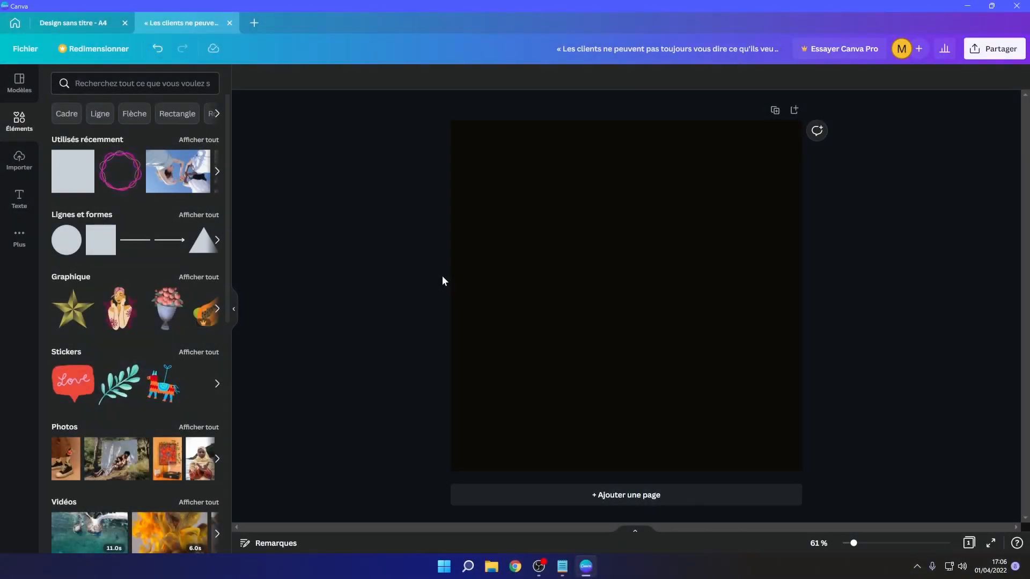
- Add a square and a circle from the lines and shapes to the page
{"action": "left_click_drag", "start_coordinate": [109, 245], "coordinate": [558, 247]}
{"action": "left_click_drag", "start_coordinate": [617, 295], "coordinate": [616, 277]}
{"action": "left_click_drag", "start_coordinate": [66, 239], "coordinate": [494, 203]}
{"action": "left_click_drag", "start_coordinate": [494, 200], "coordinate": [495, 200]}
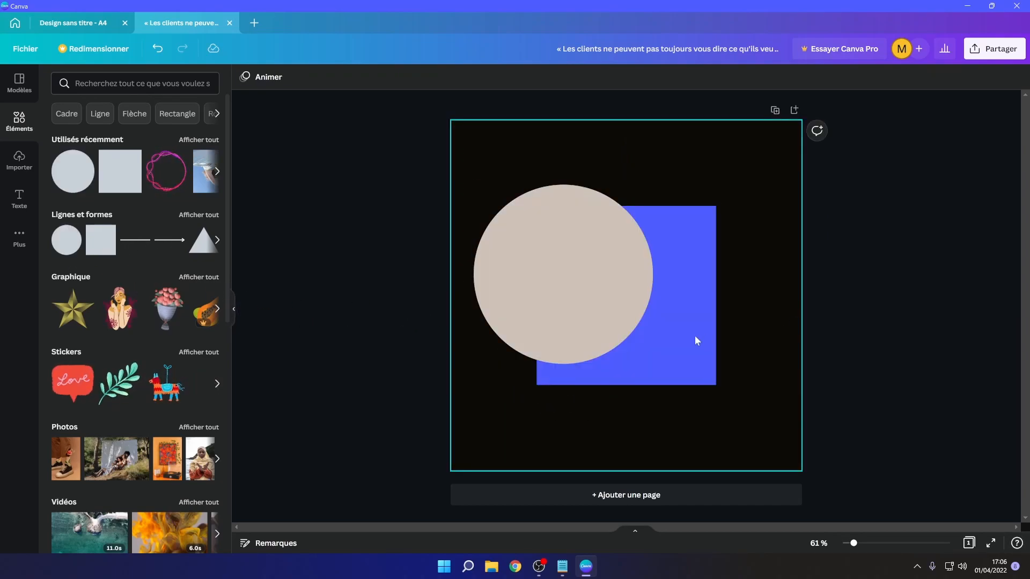
- Position the square and circle so the circle overlaps the square's upper-left corner
{"action": "left_click", "coordinate": [694, 338]}
{"action": "left_click_drag", "start_coordinate": [658, 316], "coordinate": [693, 352]}
{"action": "left_click_drag", "start_coordinate": [523, 316], "coordinate": [533, 294]}
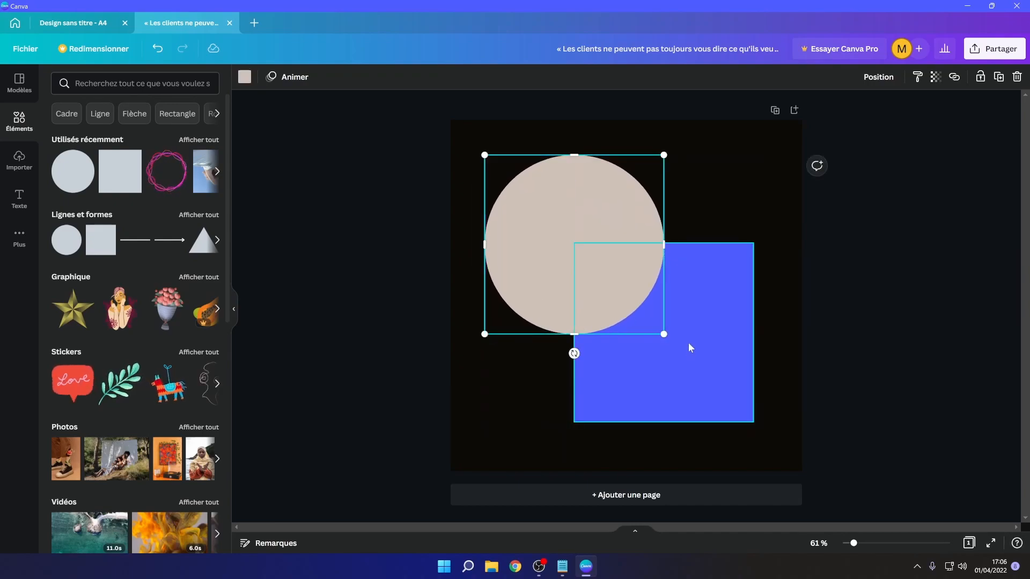
- Send the circle behind the square
{"action": "left_click", "coordinate": [874, 75]}
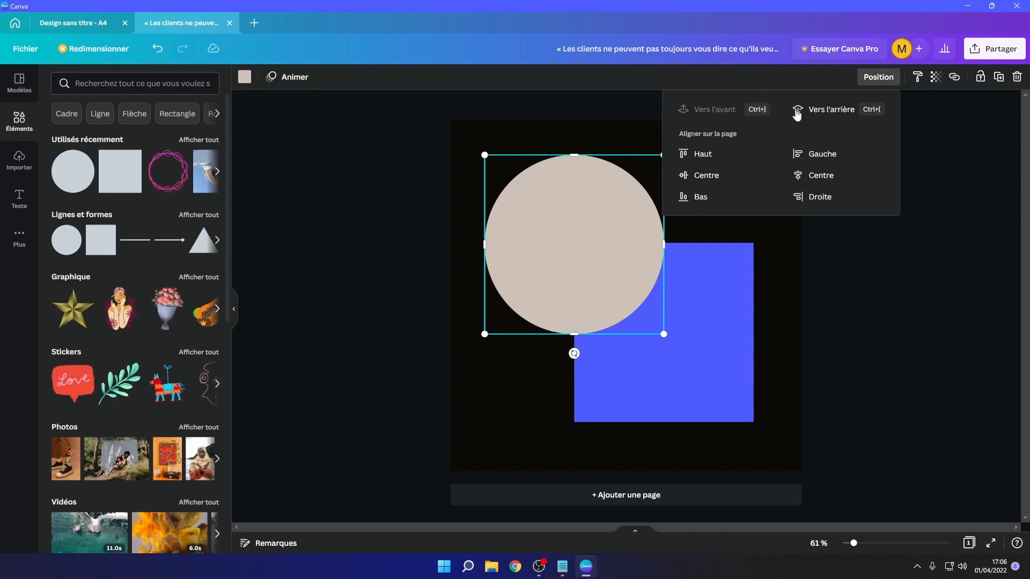
{"action": "left_click", "coordinate": [829, 110]}
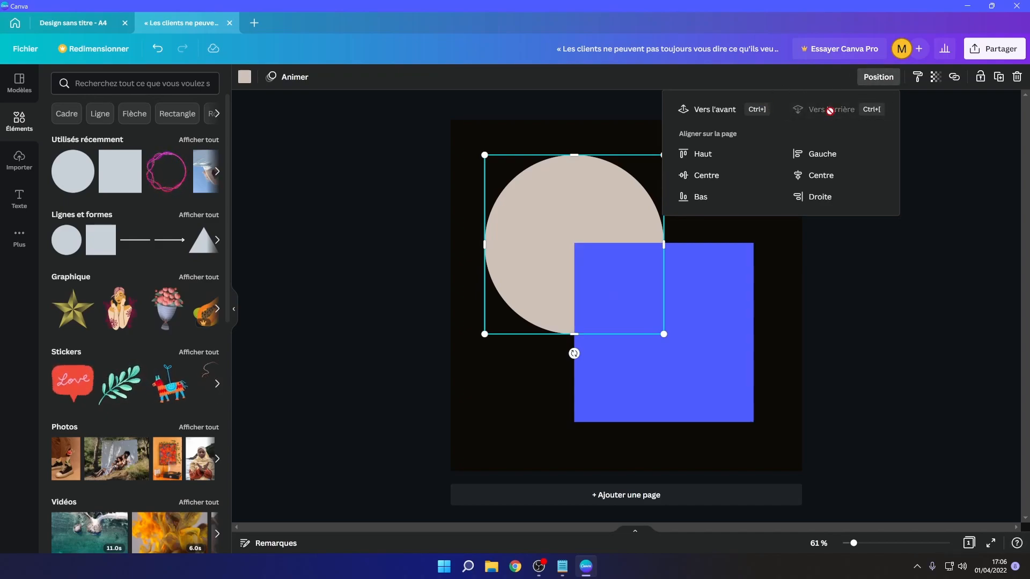
{"action": "left_click", "coordinate": [847, 309]}
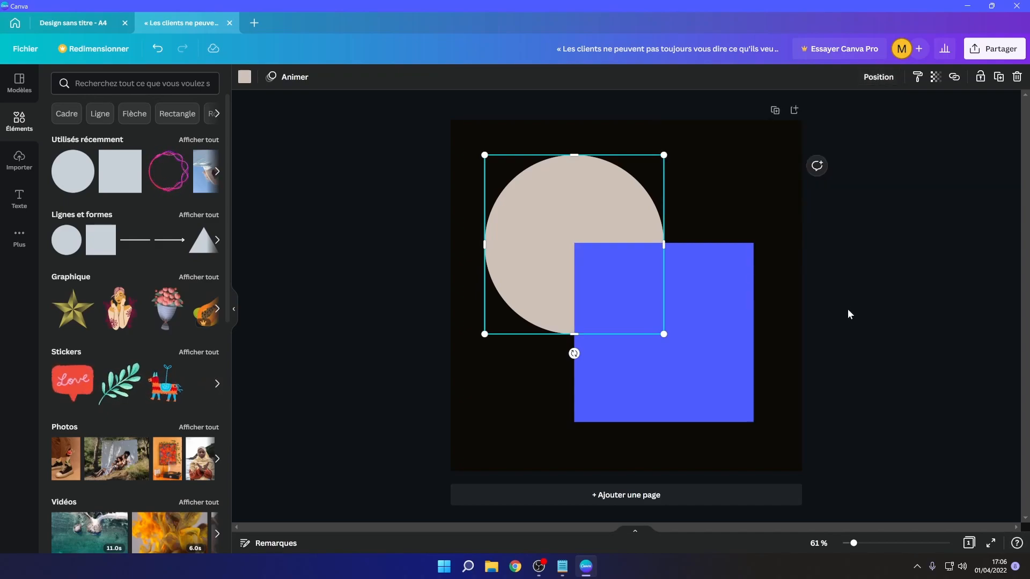
- Try aligning the circle to the page's top, vertical middle and horizontal centre
{"action": "left_click", "coordinate": [872, 80]}
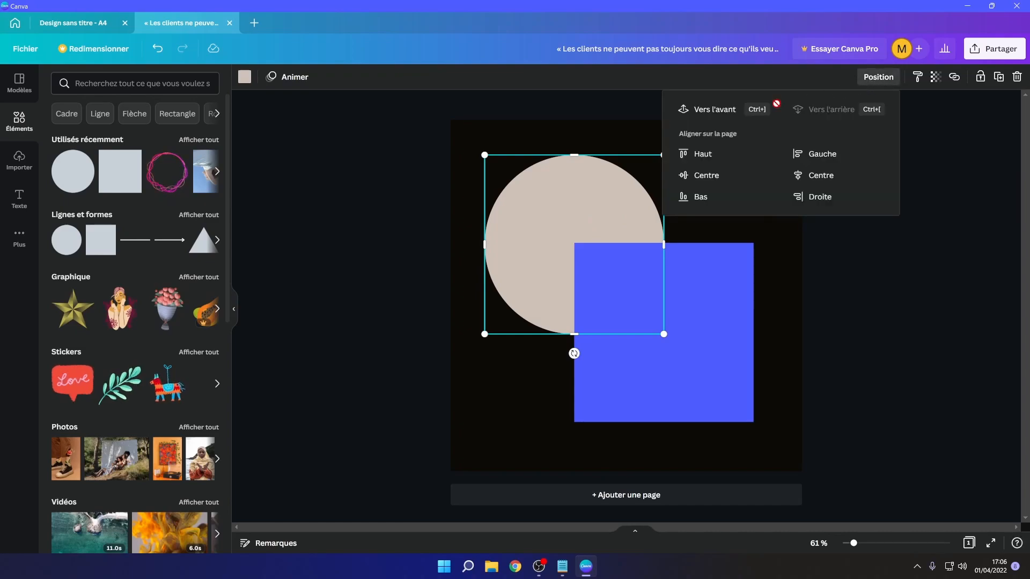
{"action": "left_click", "coordinate": [703, 154]}
{"action": "left_click", "coordinate": [720, 175]}
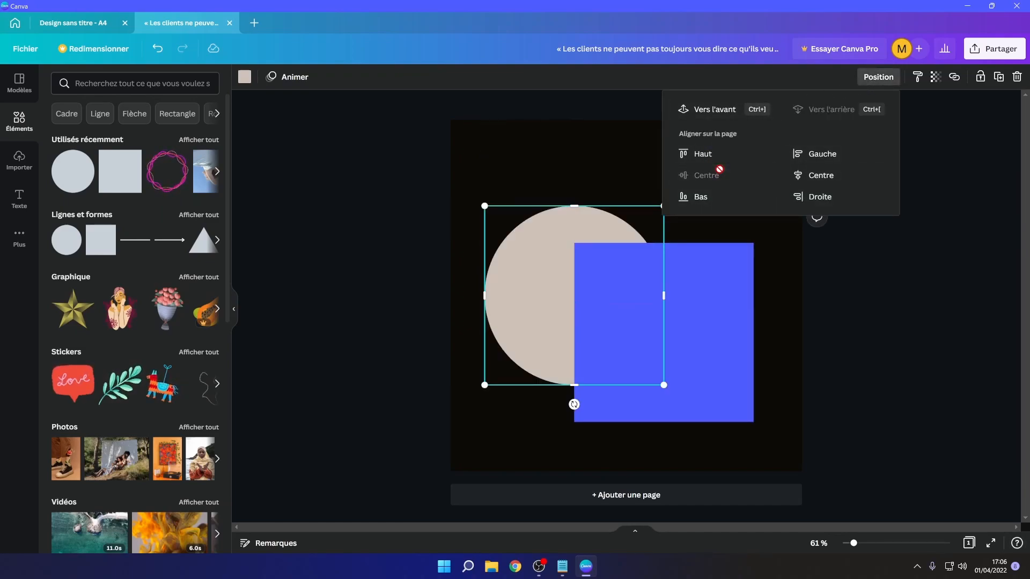
{"action": "left_click", "coordinate": [800, 177]}
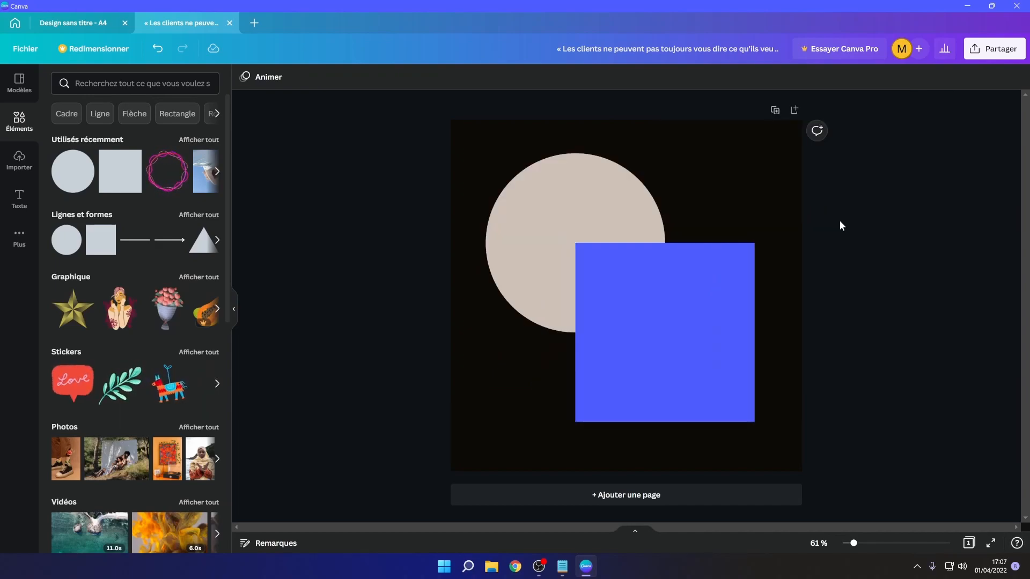
- Select the circle and the square together and group them
{"action": "left_click_drag", "start_coordinate": [890, 131], "coordinate": [458, 372]}
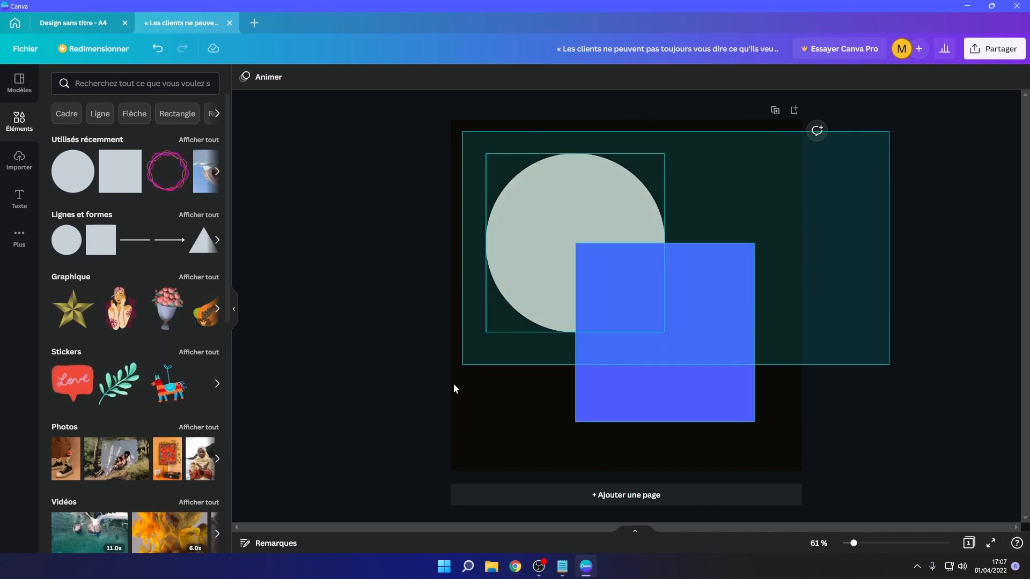
{"action": "right_click", "coordinate": [635, 376]}
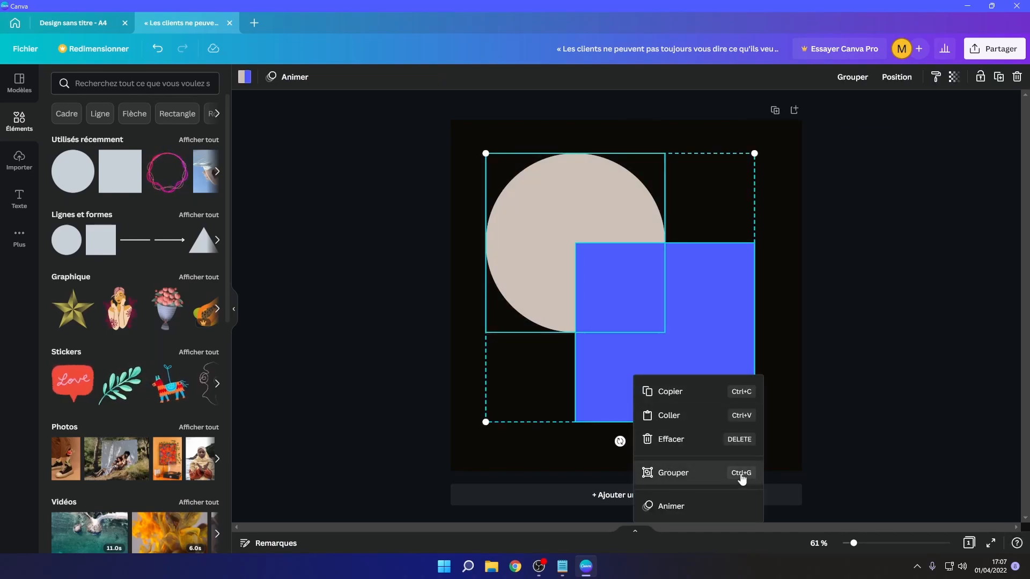
{"action": "left_click", "coordinate": [837, 440]}
{"action": "left_click", "coordinate": [658, 310]}
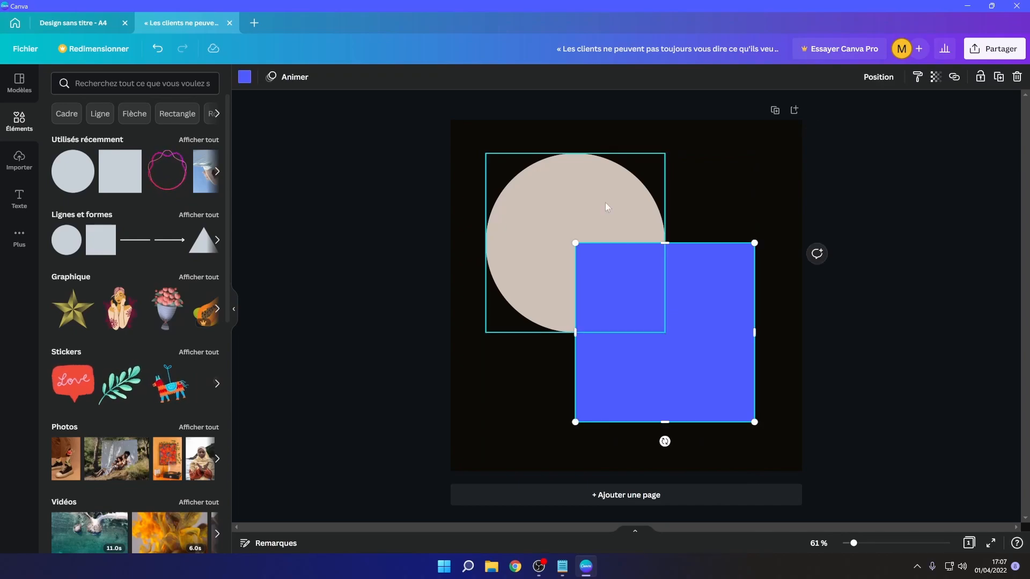
{"action": "left_click", "coordinate": [606, 205]}
{"action": "left_click", "coordinate": [686, 283], "text": "shift"}
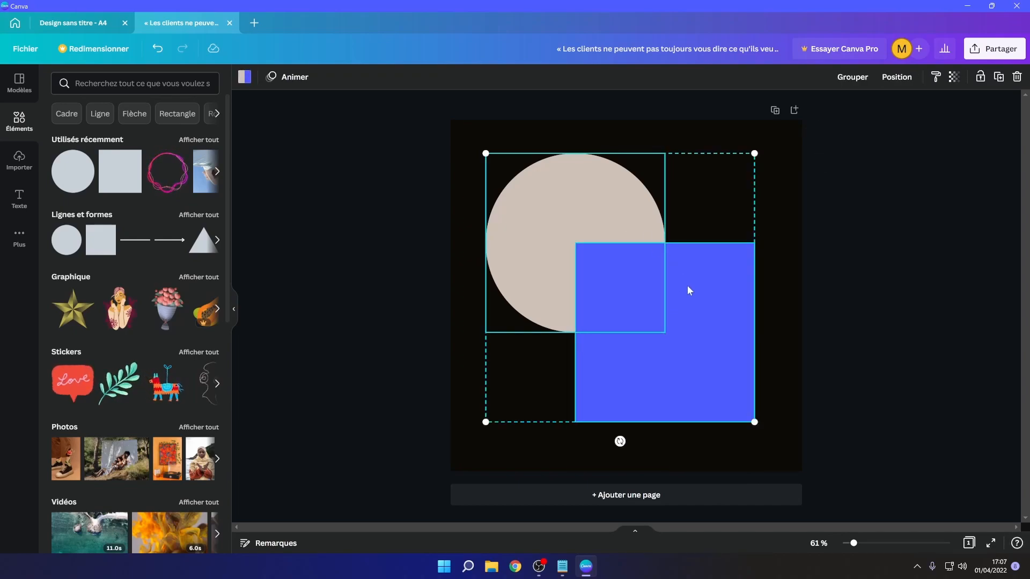
{"action": "right_click", "coordinate": [705, 378]}
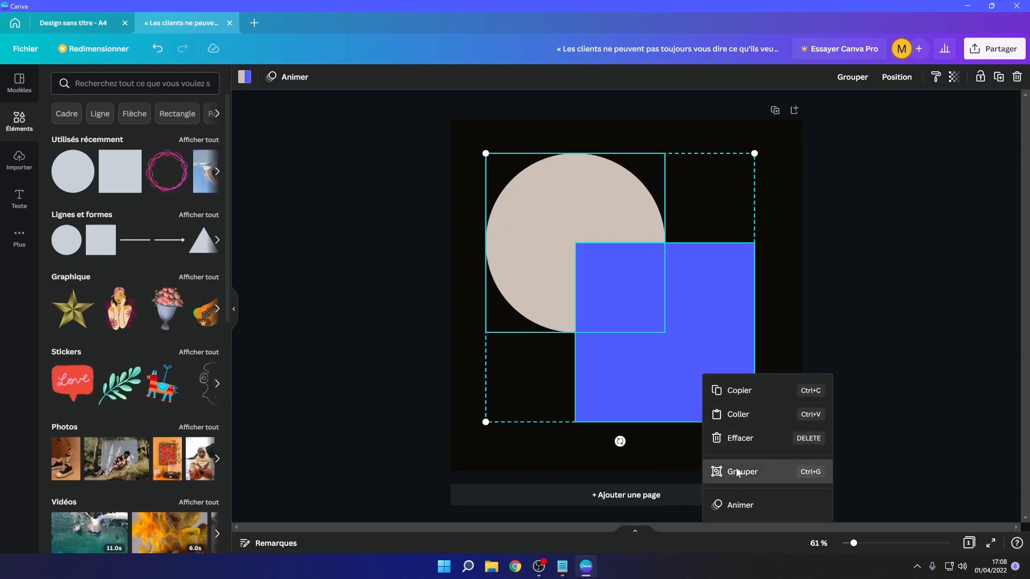
{"action": "left_click", "coordinate": [711, 472]}
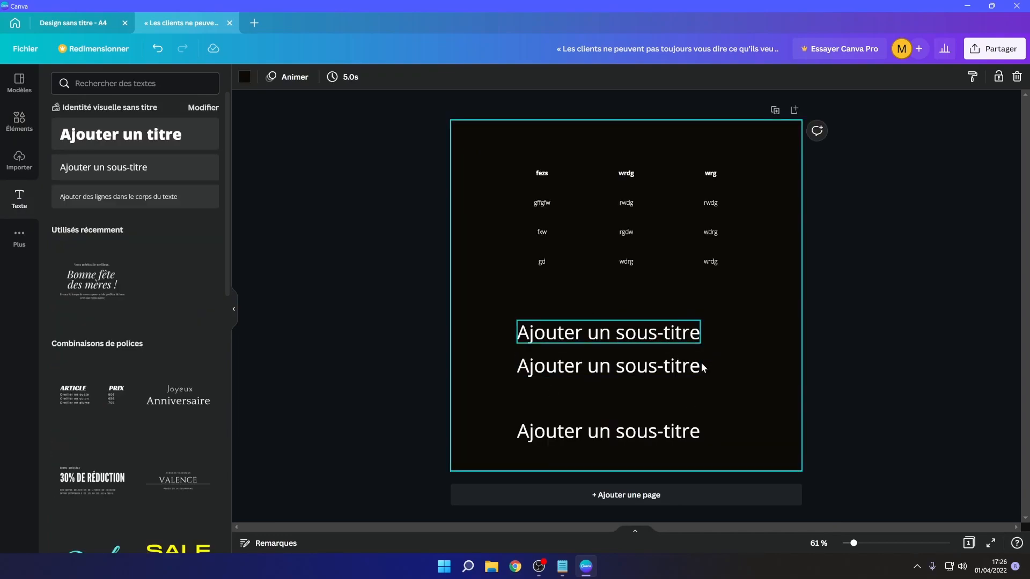
- Select the three subtitle text boxes and space them evenly vertically
{"action": "left_click", "coordinate": [697, 366]}
{"action": "left_click", "coordinate": [770, 370]}
{"action": "left_click_drag", "start_coordinate": [714, 313], "coordinate": [520, 448]}
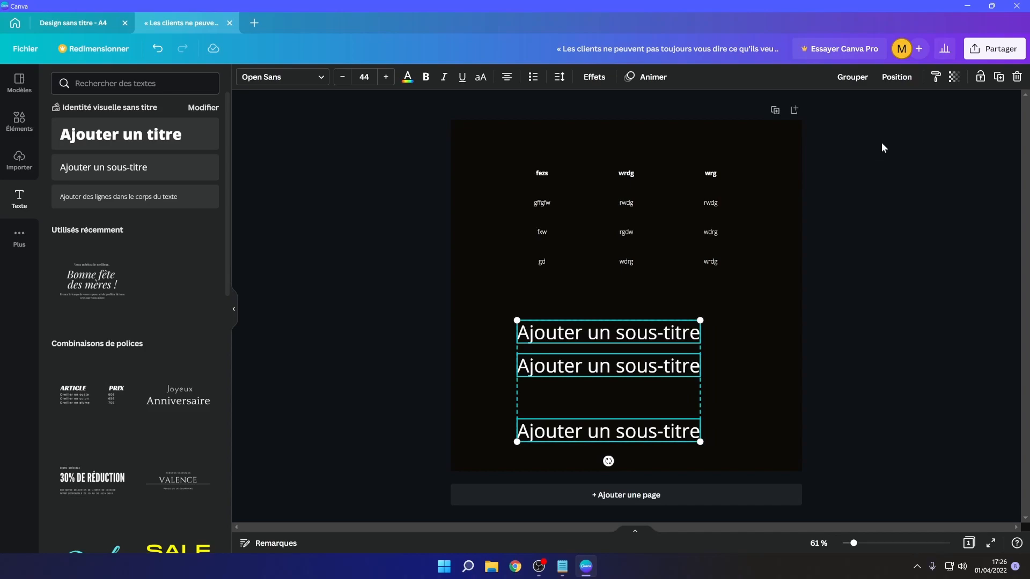
{"action": "left_click", "coordinate": [892, 85]}
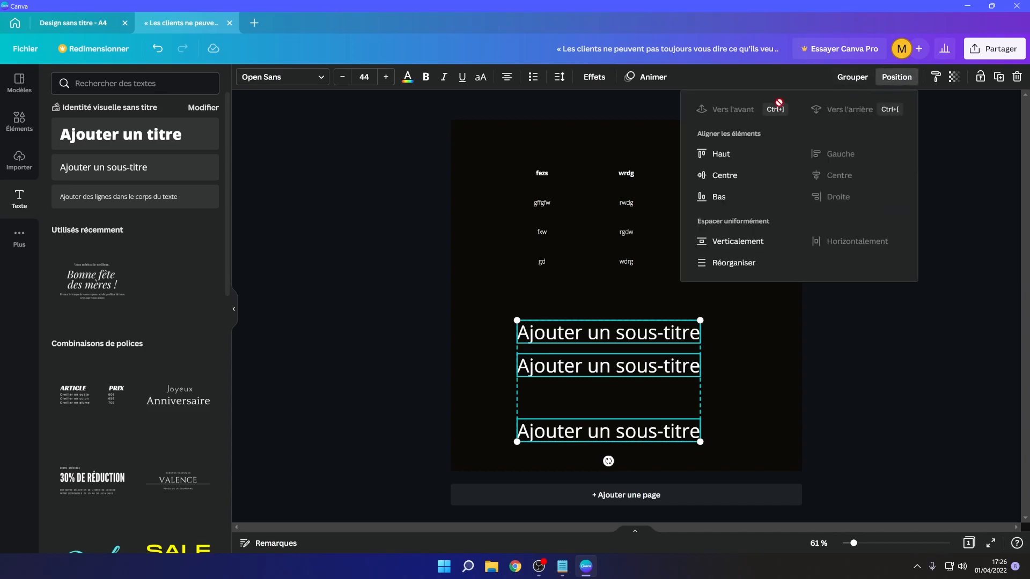
{"action": "left_click", "coordinate": [715, 247]}
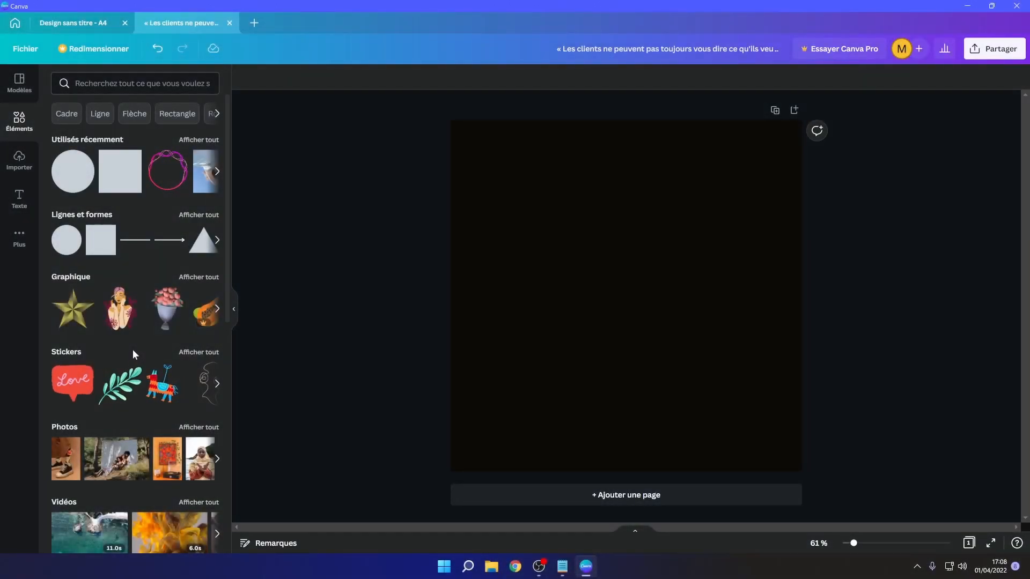
- Add the photo of people sitting before a white sheet to the page and browse its image effects
{"action": "left_click_drag", "start_coordinate": [116, 458], "coordinate": [530, 247]}
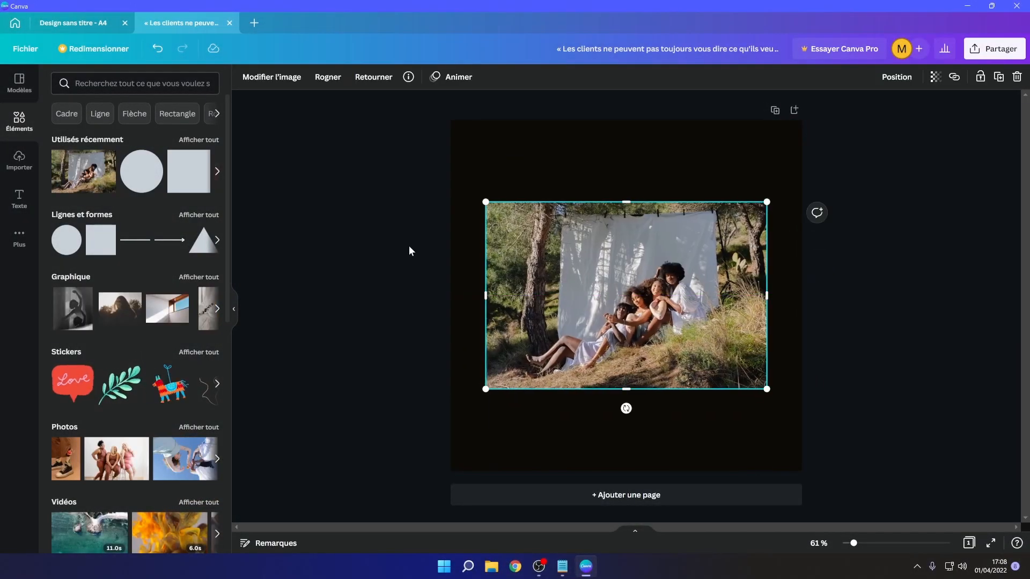
{"action": "left_click", "coordinate": [295, 86]}
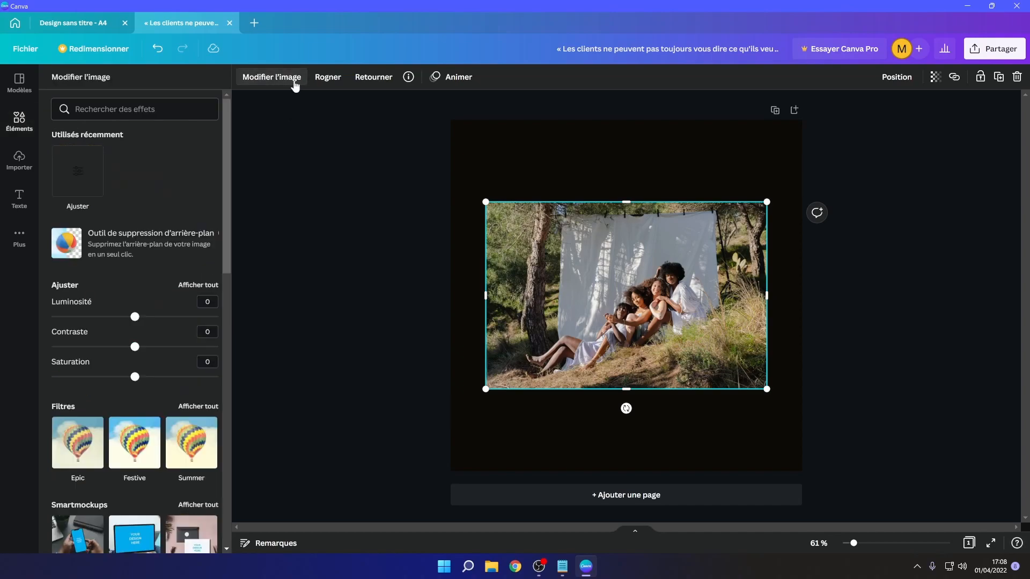
{"action": "scroll", "coordinate": [143, 322], "scroll_direction": "down", "scroll_amount": 12}
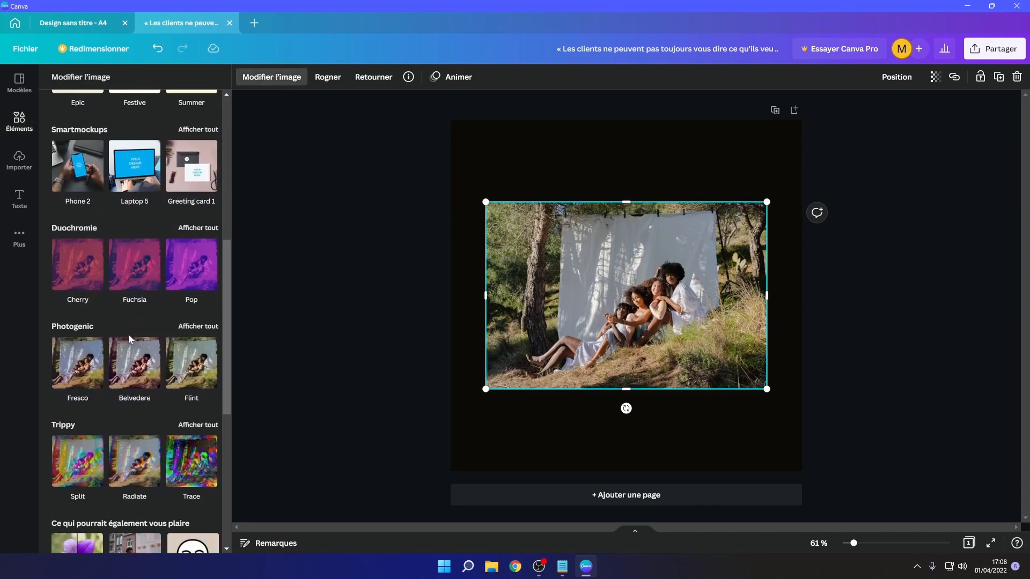
{"action": "scroll", "coordinate": [154, 370], "scroll_direction": "down", "scroll_amount": 1}
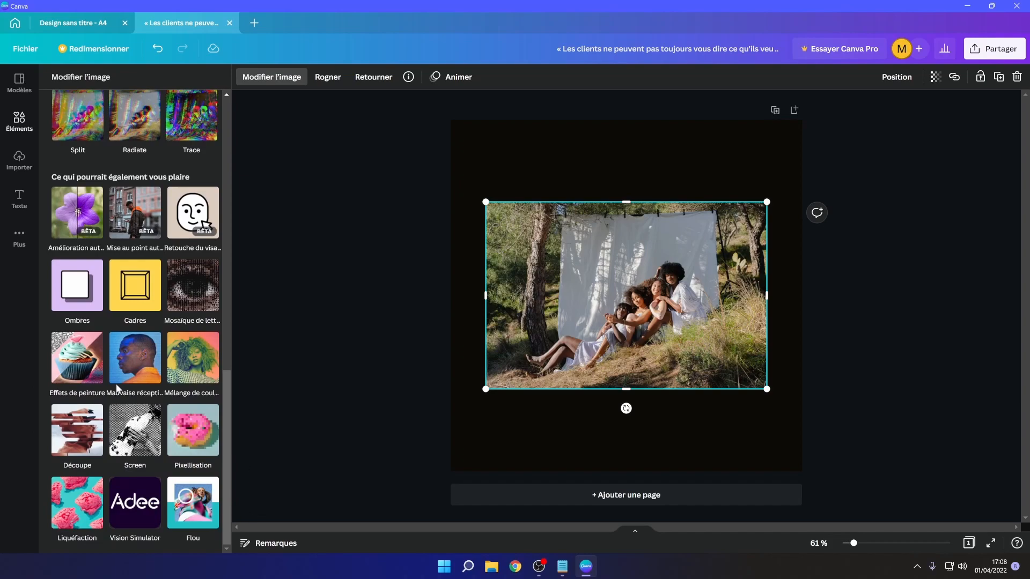
{"action": "scroll", "coordinate": [149, 408], "scroll_direction": "up", "scroll_amount": 1}
{"action": "scroll", "coordinate": [156, 376], "scroll_direction": "down", "scroll_amount": 1}
{"action": "scroll", "coordinate": [134, 366], "scroll_direction": "up", "scroll_amount": 1}
- Try the Mélange de couleurs app and the Fuchsia duotone effect on the photo, then undo the effect
{"action": "left_click", "coordinate": [192, 411]}
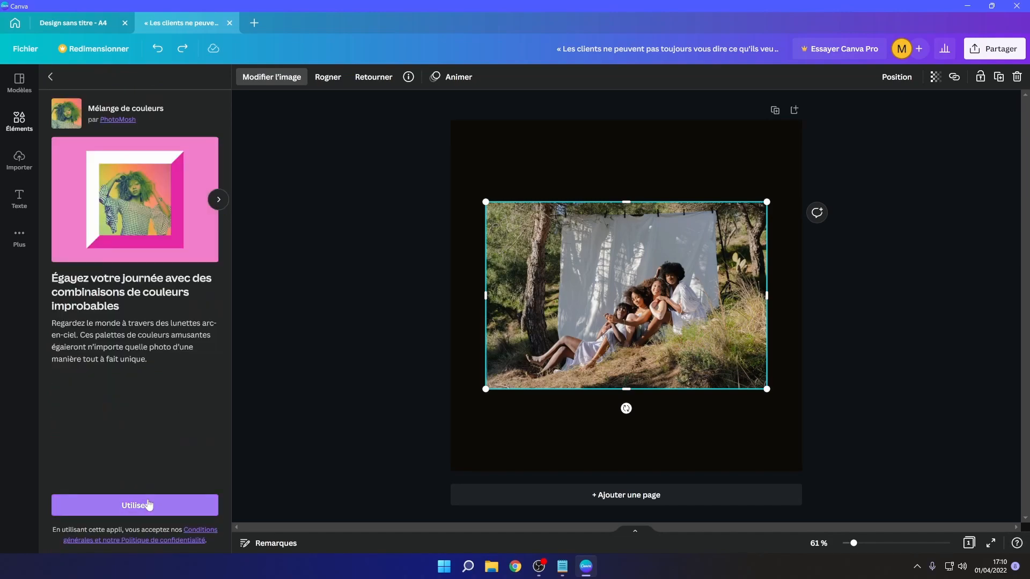
{"action": "left_click", "coordinate": [129, 504]}
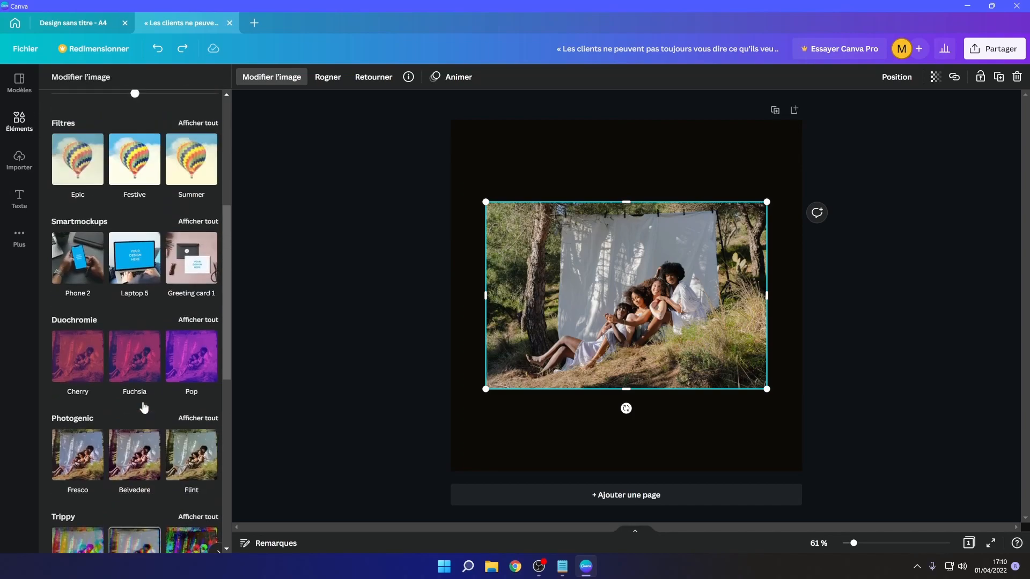
{"action": "scroll", "coordinate": [148, 397], "scroll_direction": "down", "scroll_amount": 1}
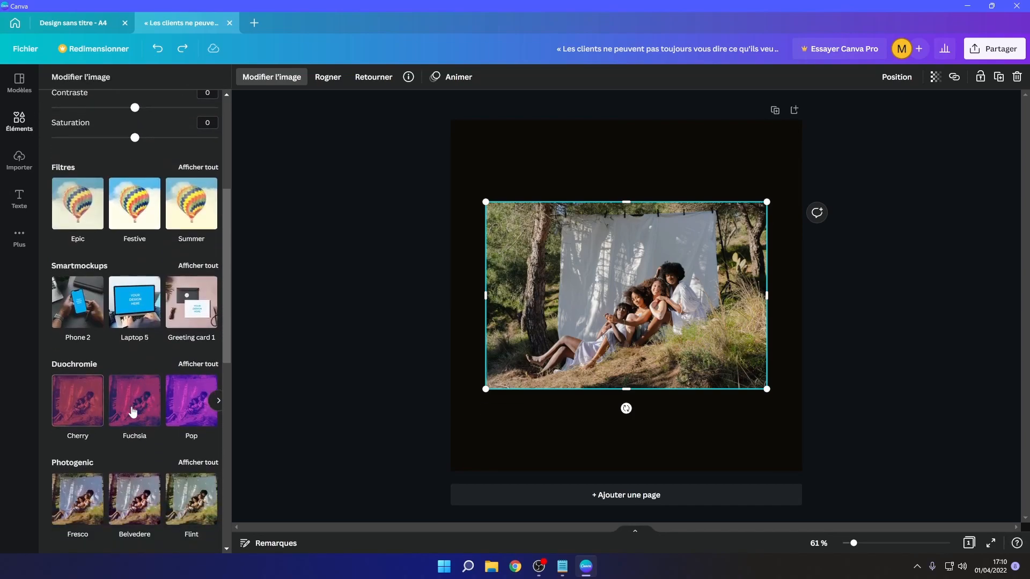
{"action": "left_click", "coordinate": [132, 410]}
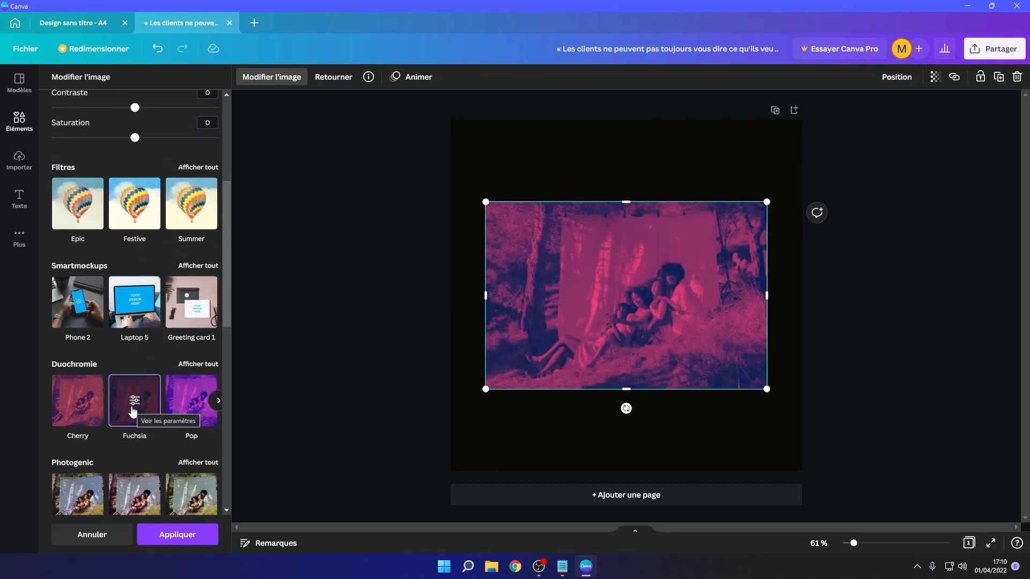
{"action": "left_click", "coordinate": [134, 303]}
{"action": "key", "text": "ctrl+z"}
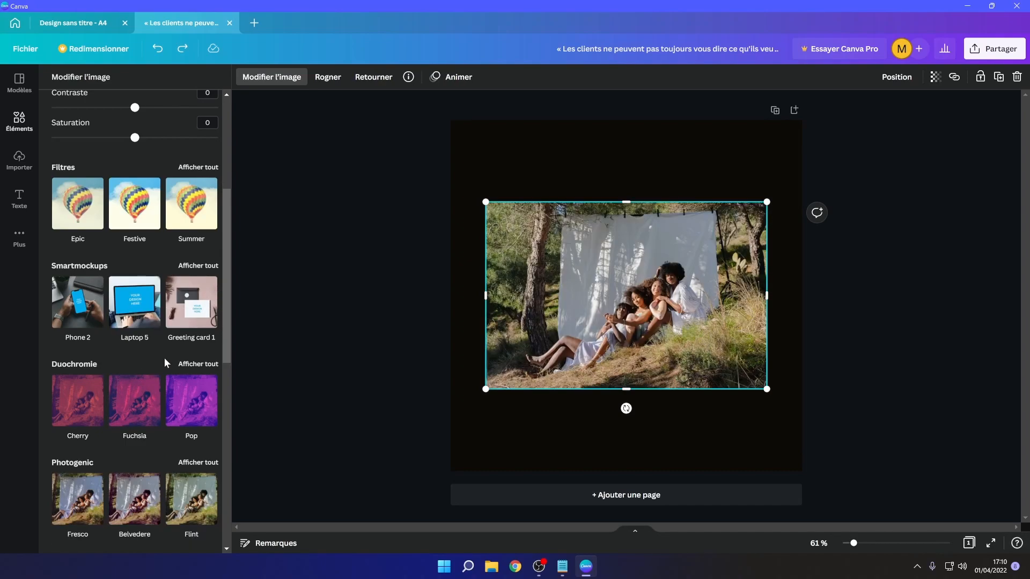
- Open the photo's full adjustment settings and examine the Reflets slider before returning to the effects
{"action": "scroll", "coordinate": [166, 359], "scroll_direction": "up", "scroll_amount": 5}
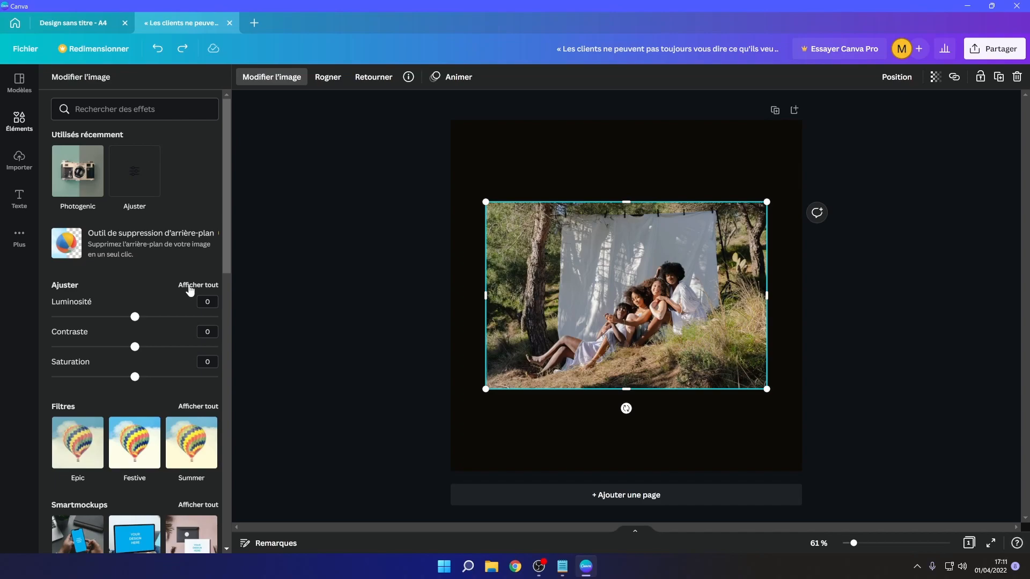
{"action": "left_click", "coordinate": [190, 285]}
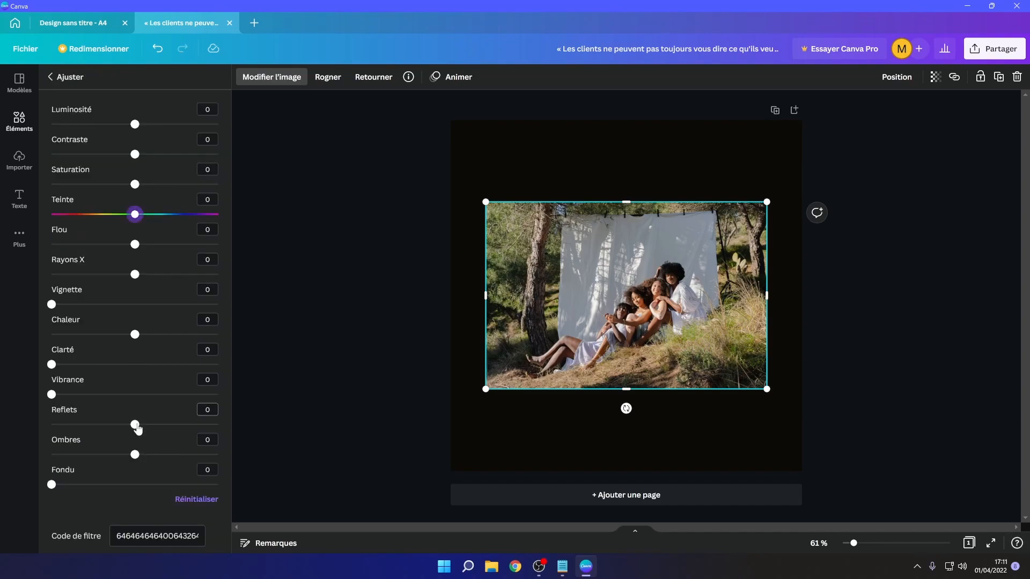
{"action": "mouse_move", "coordinate": [138, 427]}
{"action": "left_mouse_down"}
{"action": "mouse_move", "coordinate": [202, 430]}
{"action": "mouse_move", "coordinate": [128, 432]}
{"action": "left_mouse_up"}
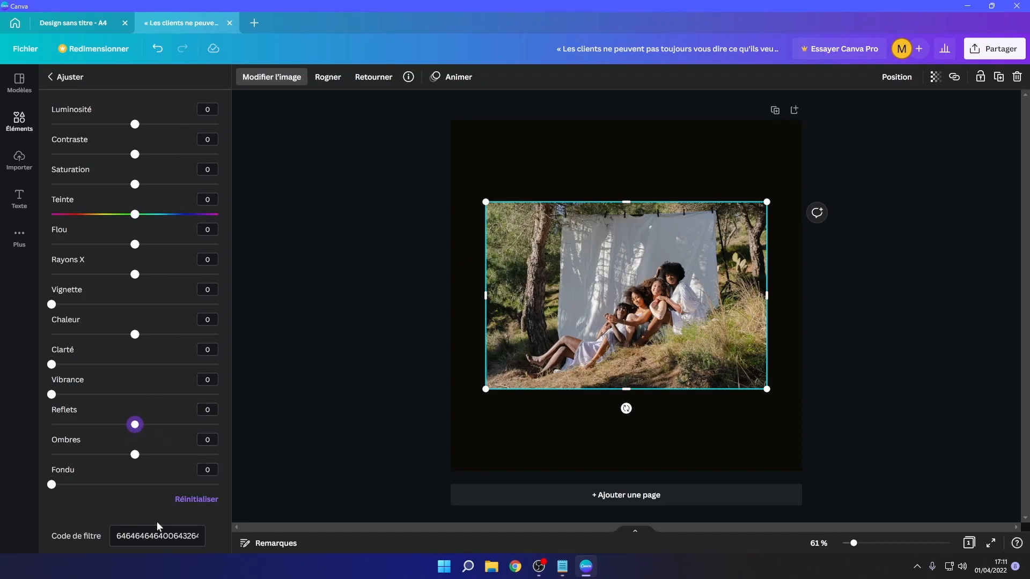
{"action": "left_click", "coordinate": [272, 78]}
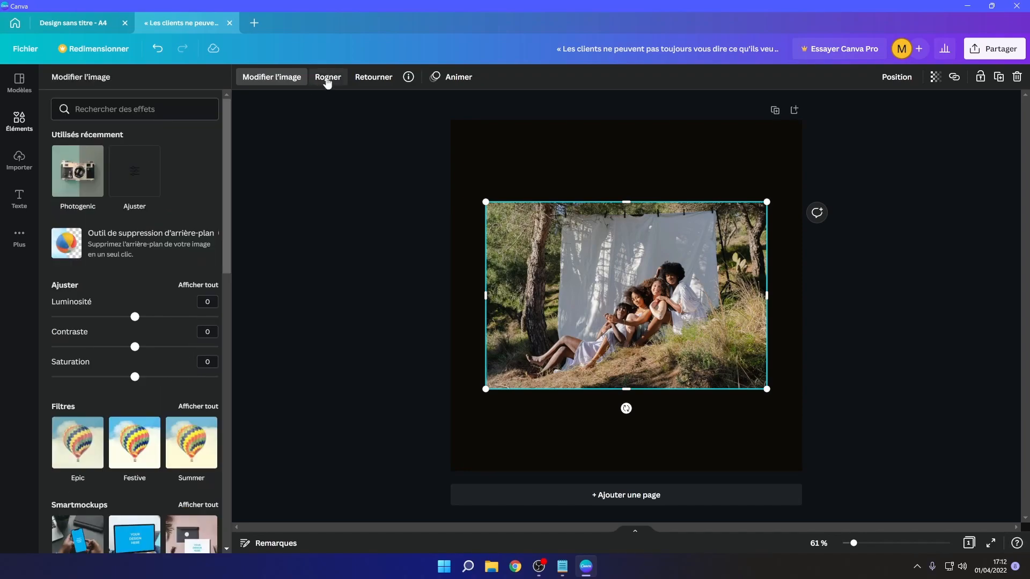
- Crop the photo from its upper-left corner toward the group of people and reposition it
{"action": "left_click", "coordinate": [327, 78]}
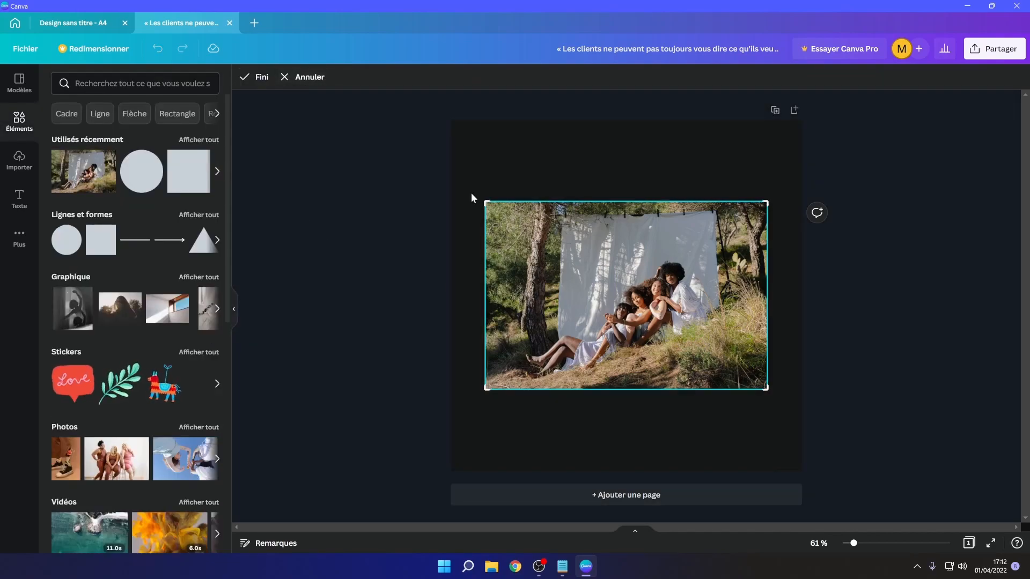
{"action": "left_click_drag", "start_coordinate": [486, 203], "coordinate": [554, 259]}
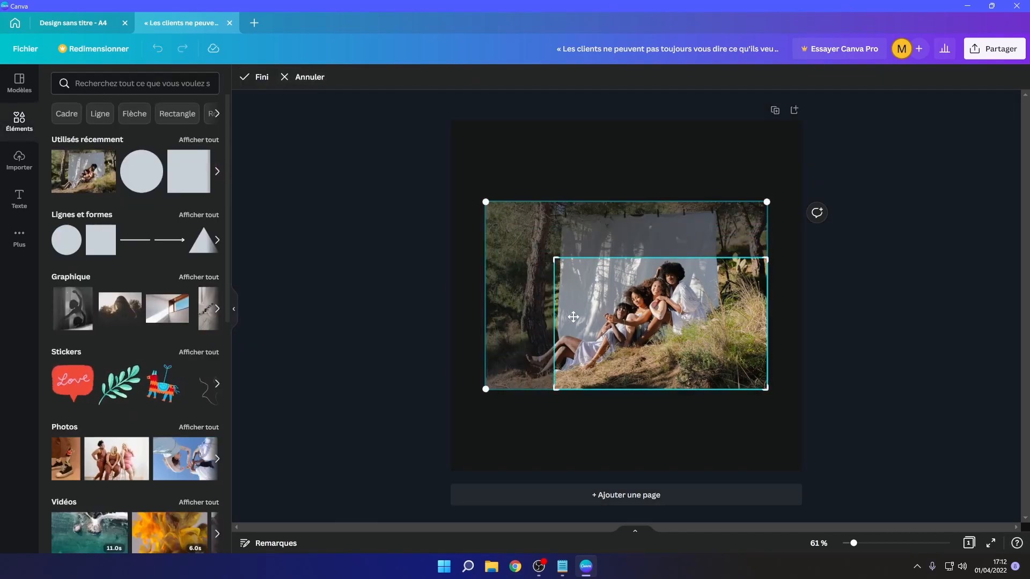
{"action": "key", "text": "Return"}
{"action": "left_click_drag", "start_coordinate": [571, 308], "coordinate": [537, 280]}
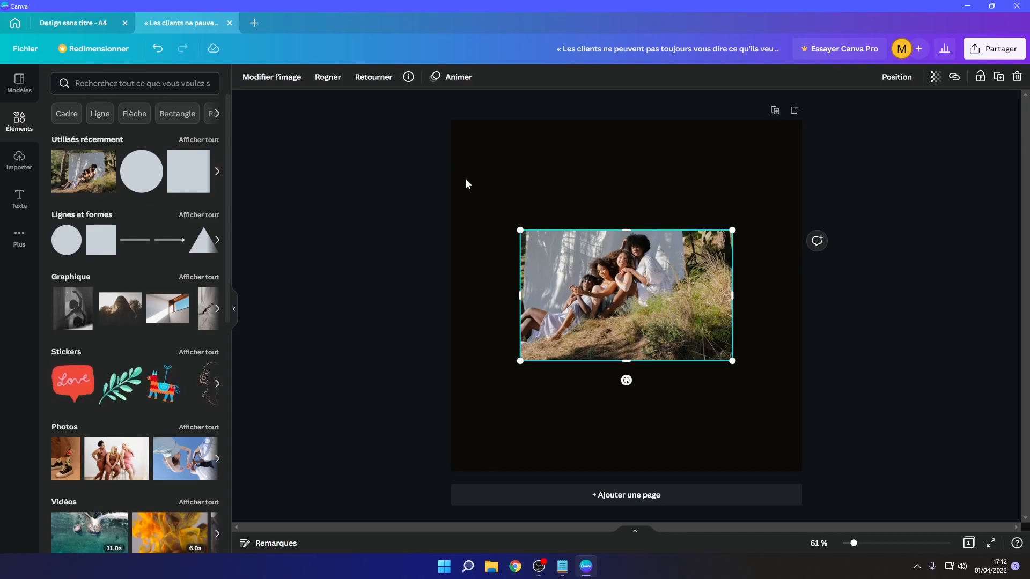
- Flip the photo vertically
{"action": "left_click", "coordinate": [373, 81]}
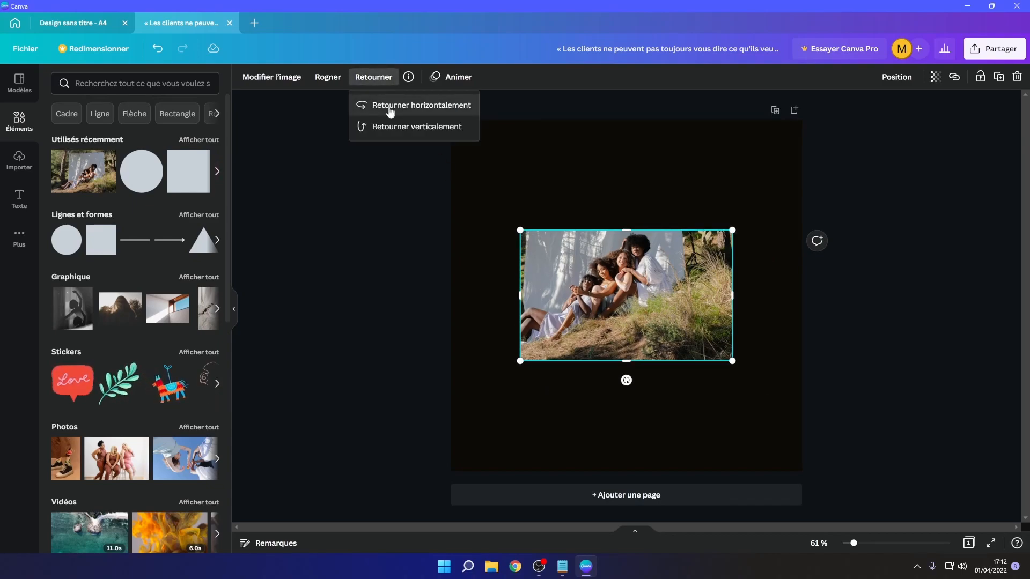
{"action": "left_click", "coordinate": [394, 130]}
{"action": "left_click", "coordinate": [395, 129]}
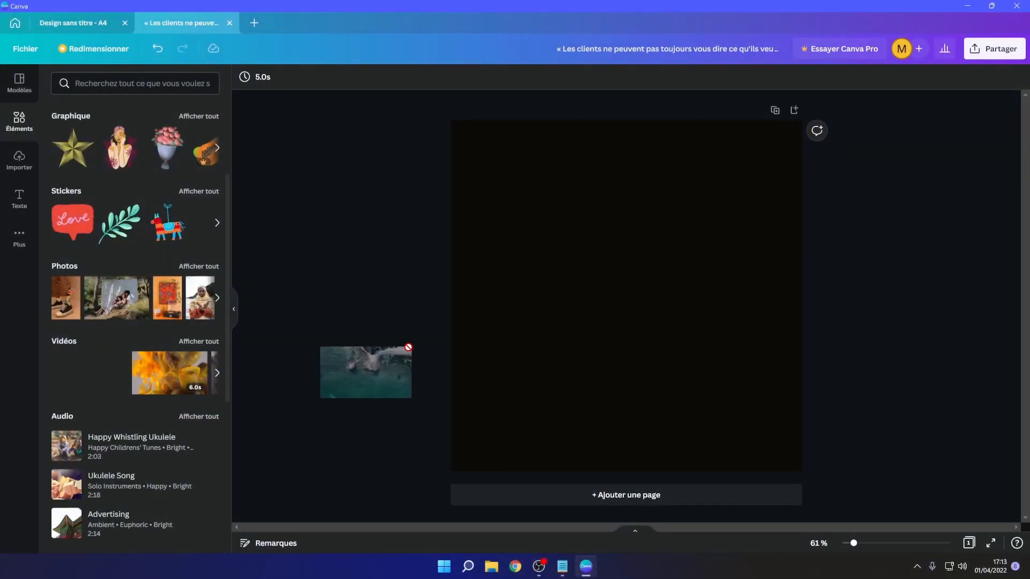
- Add the aerial coastline video to the page and adjust its position
{"action": "left_click_drag", "start_coordinate": [365, 369], "coordinate": [545, 251]}
{"action": "left_click_drag", "start_coordinate": [623, 284], "coordinate": [612, 253]}
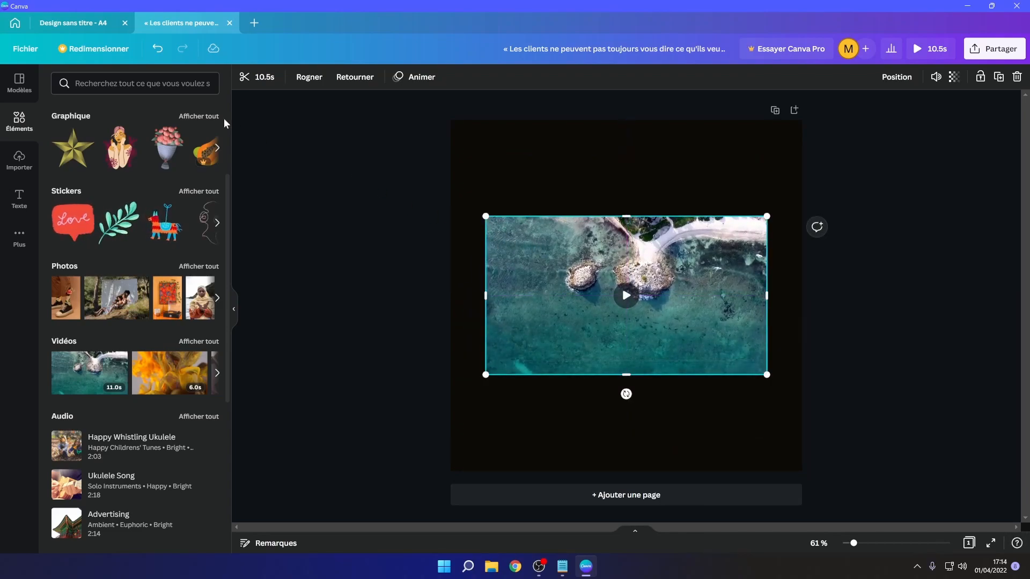
- Open the video's trim timeline and play it through
{"action": "left_click", "coordinate": [266, 80]}
{"action": "mouse_move", "coordinate": [292, 77]}
{"action": "left_mouse_down"}
{"action": "mouse_move", "coordinate": [534, 80]}
{"action": "mouse_move", "coordinate": [288, 81]}
{"action": "left_mouse_up"}
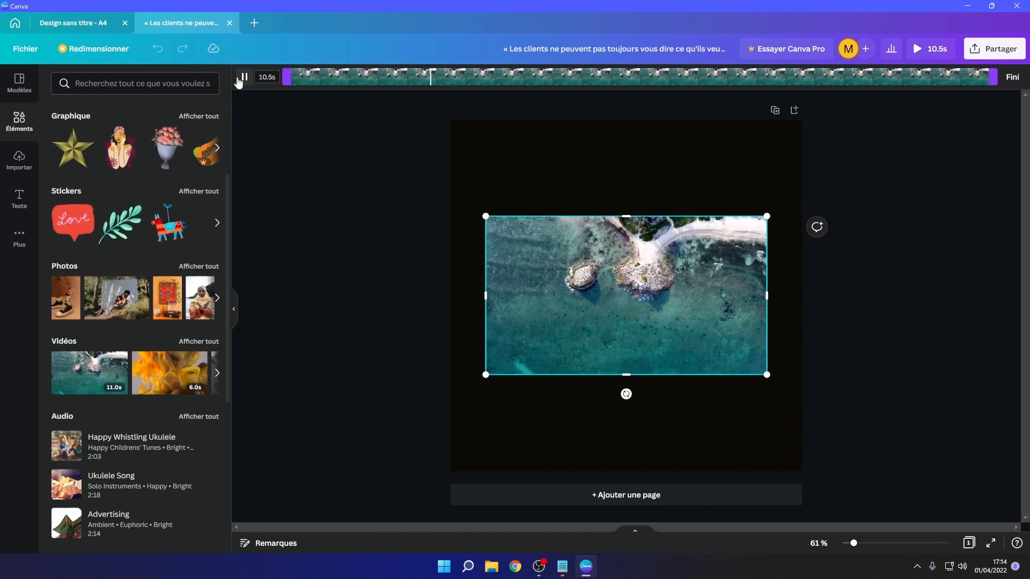
{"action": "left_click", "coordinate": [558, 179]}
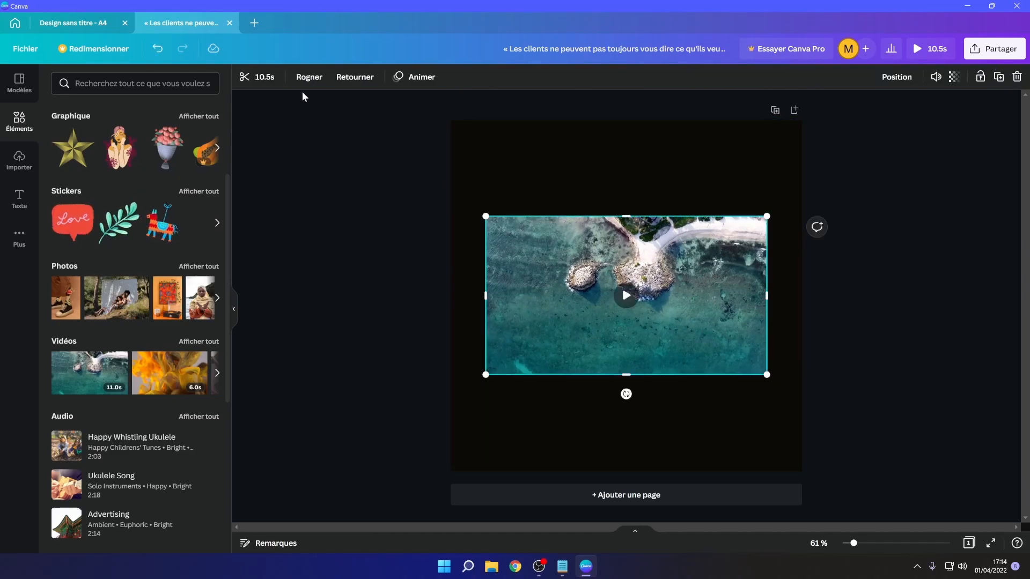
- Crop the video to the area around the rocky islets
{"action": "left_click", "coordinate": [310, 77]}
{"action": "left_click_drag", "start_coordinate": [486, 217], "coordinate": [552, 238]}
{"action": "left_click_drag", "start_coordinate": [767, 375], "coordinate": [690, 317]}
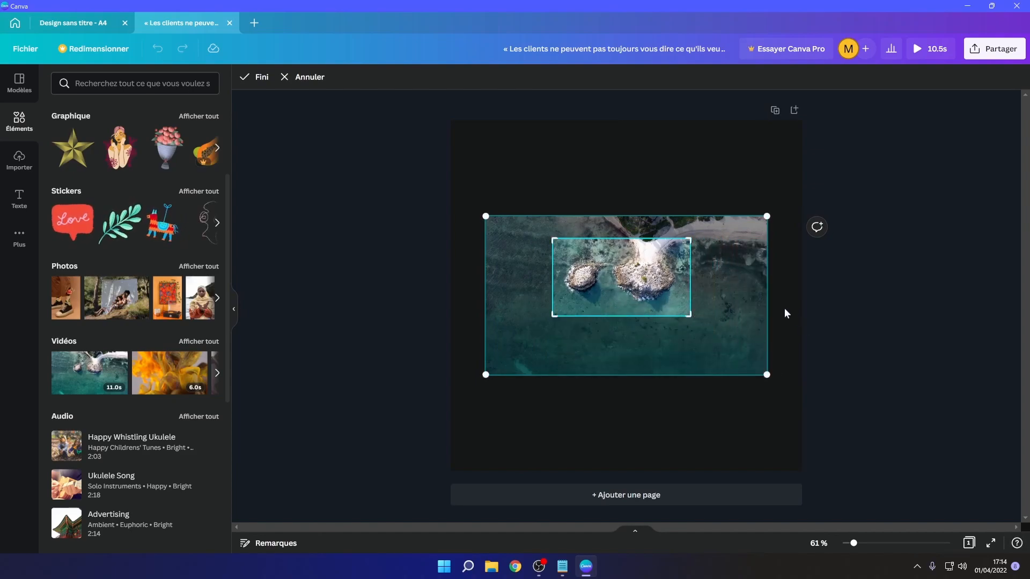
{"action": "left_click", "coordinate": [784, 309]}
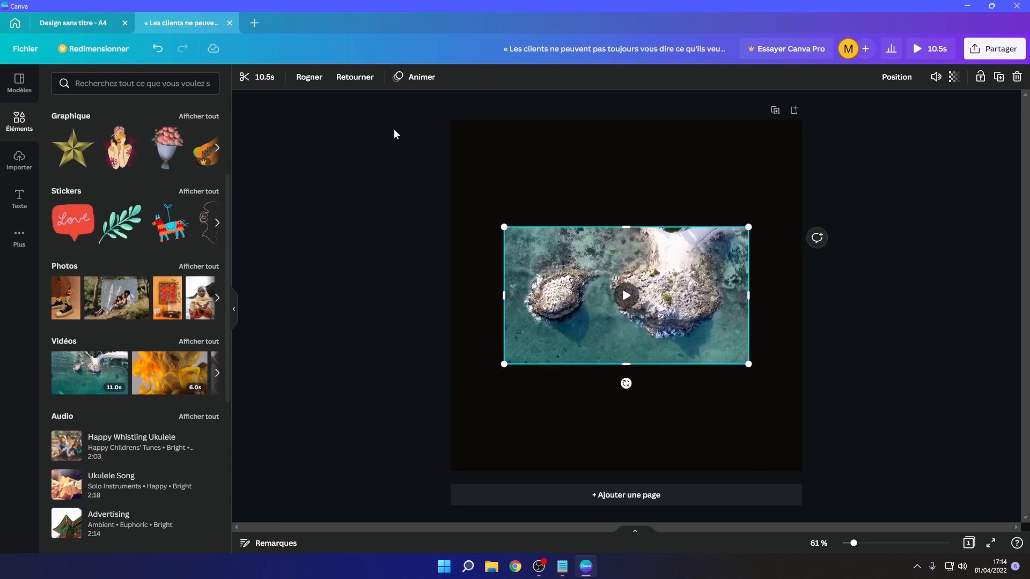
- Open the full charts collection and add a progress ring to the page
{"action": "left_click", "coordinate": [361, 78]}
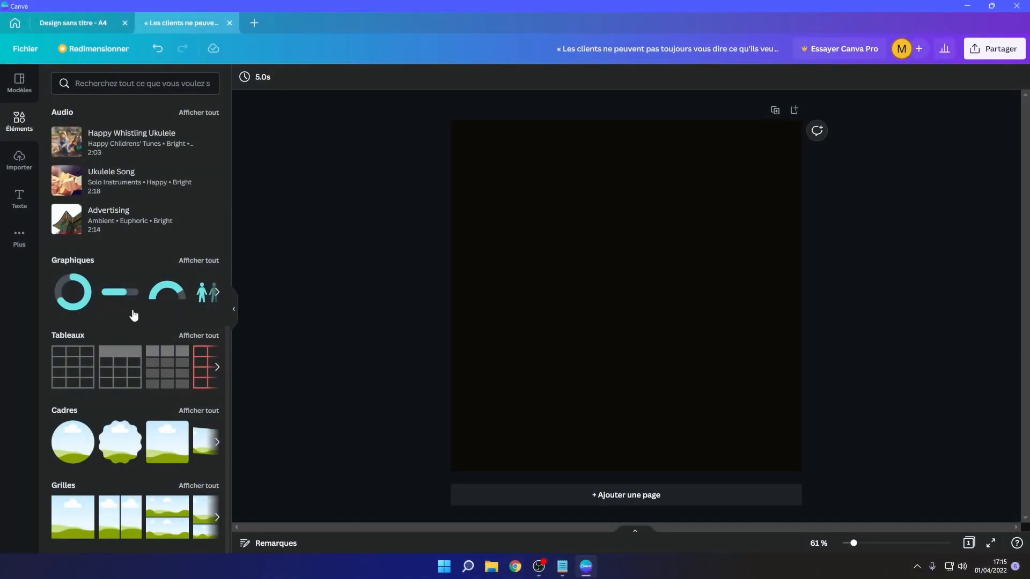
{"action": "left_click", "coordinate": [194, 262]}
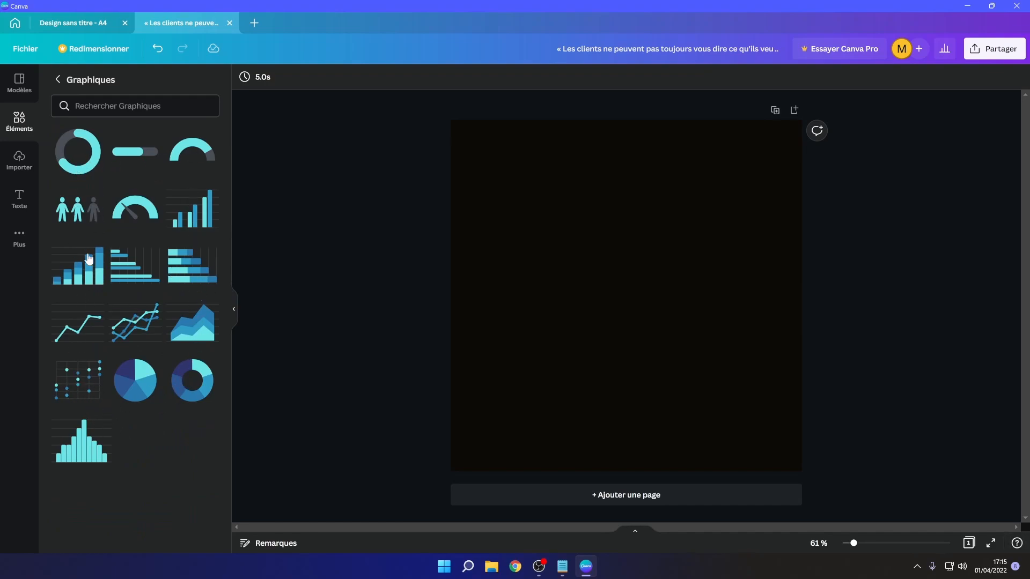
{"action": "left_click_drag", "start_coordinate": [78, 151], "coordinate": [610, 286]}
{"action": "mouse_move", "coordinate": [593, 245]}
{"action": "left_mouse_down"}
{"action": "mouse_move", "coordinate": [574, 235]}
{"action": "mouse_move", "coordinate": [583, 246]}
{"action": "left_mouse_up"}
- Set the progress ring's line thickness to 20 and its percentage to 90
{"action": "left_click_drag", "start_coordinate": [217, 154], "coordinate": [262, 156]}
{"action": "mouse_move", "coordinate": [165, 120]}
{"action": "left_mouse_down"}
{"action": "mouse_move", "coordinate": [130, 127]}
{"action": "mouse_move", "coordinate": [167, 120]}
{"action": "left_mouse_up"}
{"action": "left_click", "coordinate": [214, 104]}
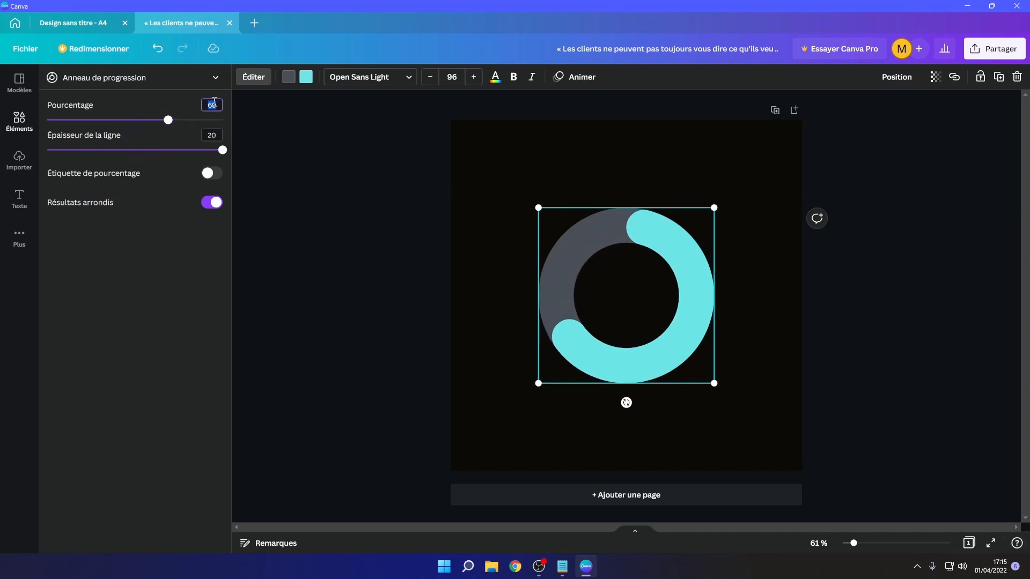
{"action": "key", "text": "Return"}
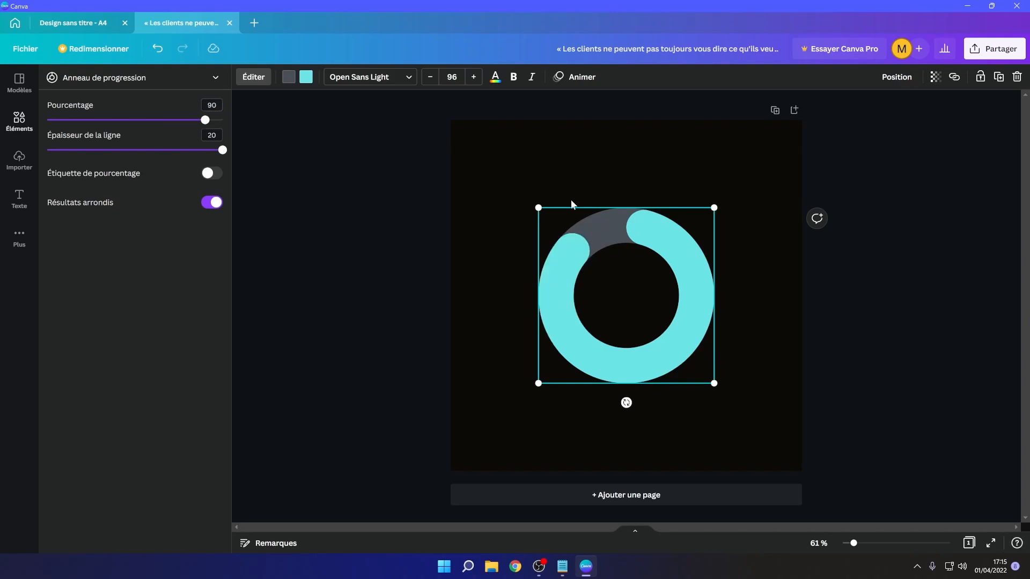
- Turn off rounded ends and colour the ring's track with the palette's dark brown
{"action": "left_click", "coordinate": [211, 205]}
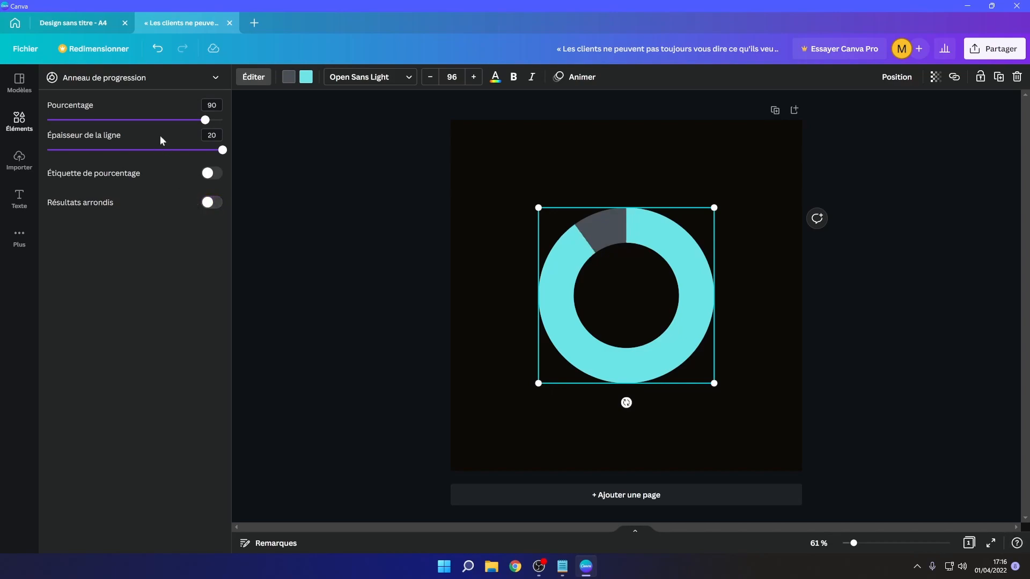
{"action": "left_click", "coordinate": [293, 77]}
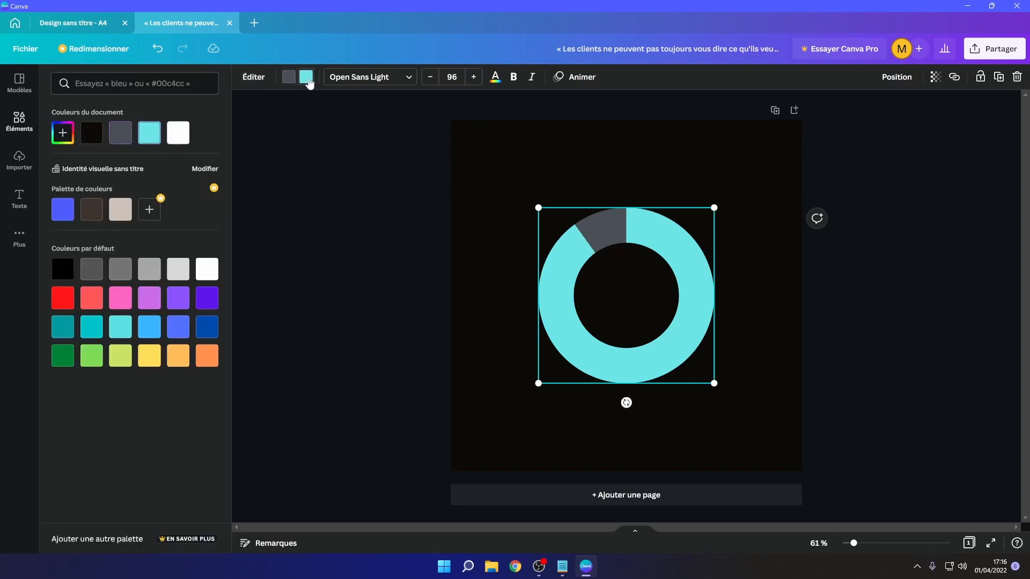
{"action": "left_click", "coordinate": [97, 213]}
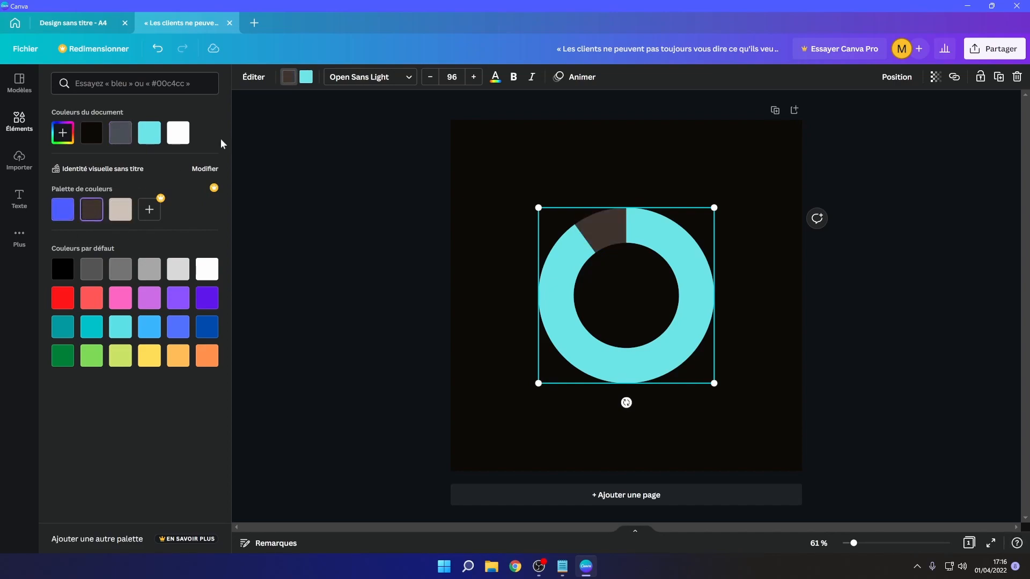
- Colour the ring's progress with the palette blue and turn on the percentage label
{"action": "left_click", "coordinate": [305, 79]}
{"action": "left_click", "coordinate": [63, 209]}
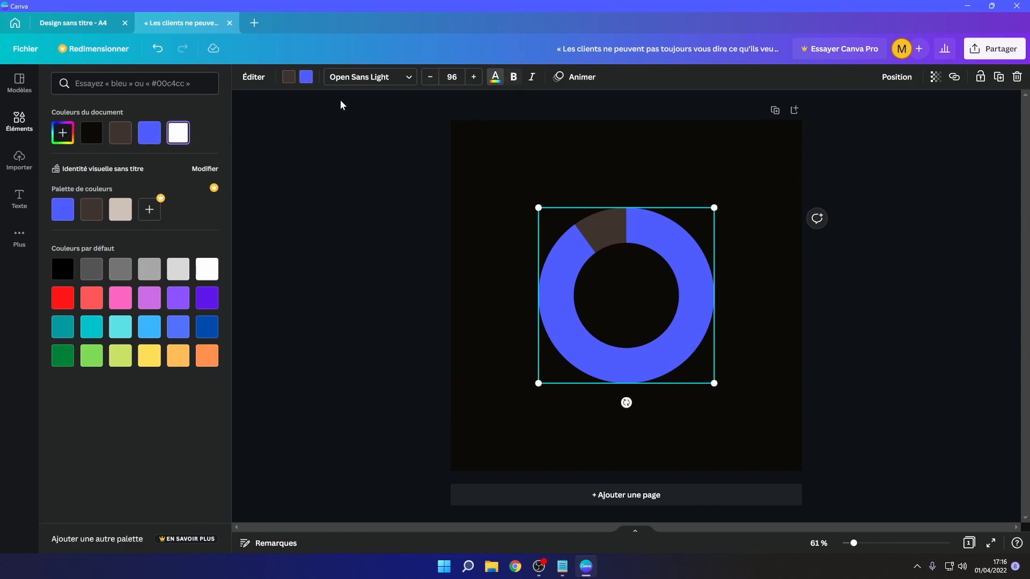
{"action": "left_click", "coordinate": [254, 77]}
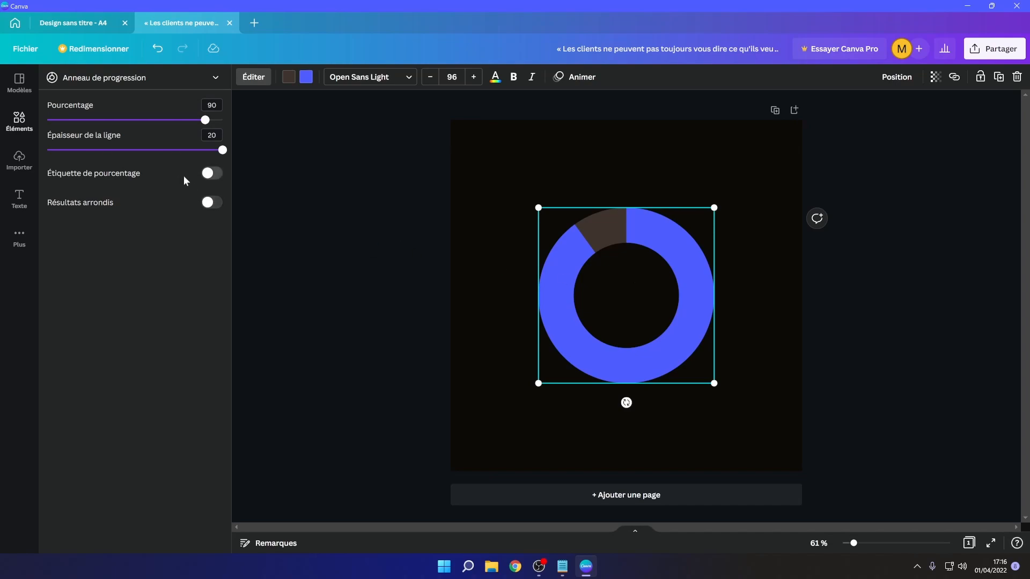
{"action": "left_click", "coordinate": [213, 174]}
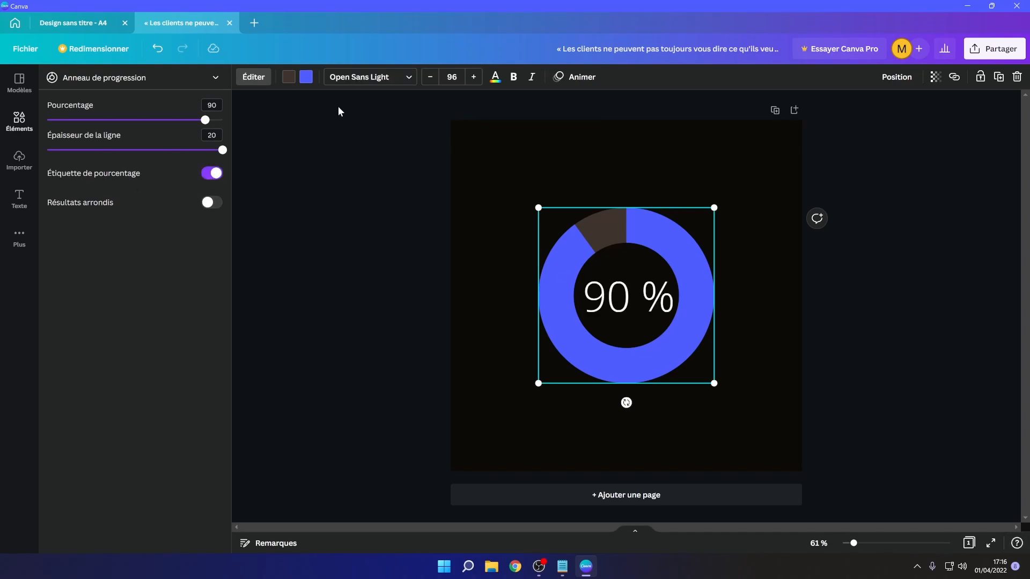
- Reduce the percentage label's font size to 60
{"action": "left_click", "coordinate": [430, 77]}
{"action": "left_click", "coordinate": [430, 77]}
{"action": "left_click", "coordinate": [429, 77]}
{"action": "left_click", "coordinate": [430, 77]}
{"action": "left_click", "coordinate": [429, 77]}
{"action": "left_click", "coordinate": [429, 76]}
{"action": "left_click", "coordinate": [429, 77]}
{"action": "left_click", "coordinate": [430, 77]}
{"action": "left_click", "coordinate": [430, 77]}
{"action": "left_click", "coordinate": [430, 77]}
{"action": "left_click", "coordinate": [429, 77]}
{"action": "left_click", "coordinate": [429, 76]}
{"action": "left_click", "coordinate": [429, 76]}
{"action": "left_click", "coordinate": [430, 77]}
{"action": "left_click", "coordinate": [430, 77]}
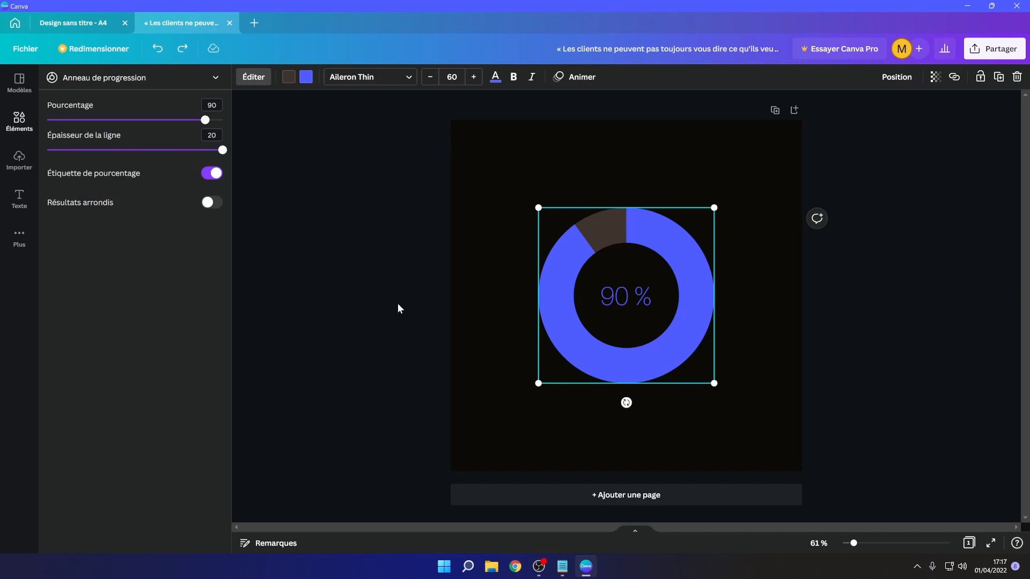
- Move the progress ring toward the page's upper left and shrink it
{"action": "left_click_drag", "start_coordinate": [537, 255], "coordinate": [516, 194]}
{"action": "left_click_drag", "start_coordinate": [654, 325], "coordinate": [632, 313]}
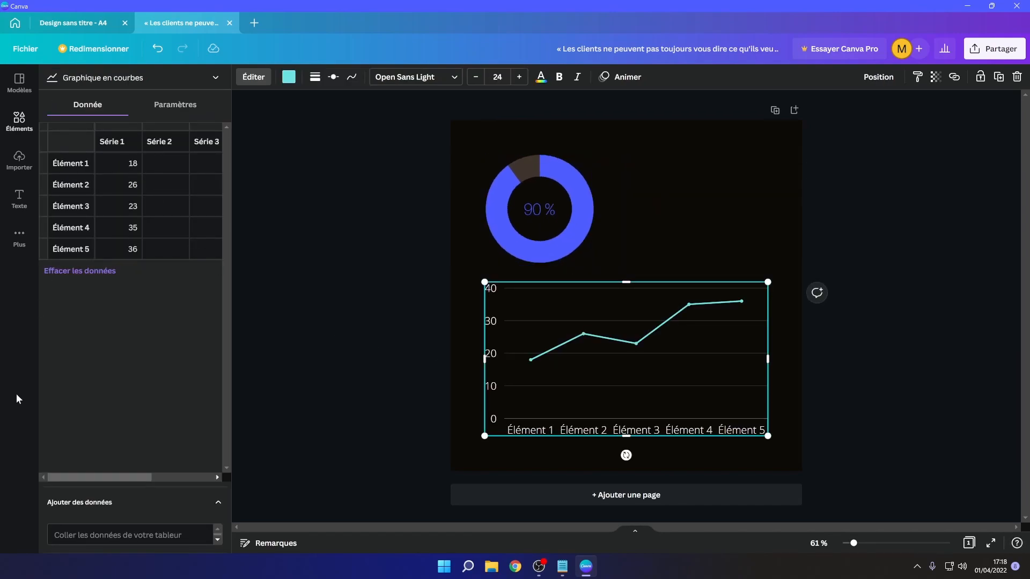
- Inspect the line chart's data table and turn on the chart legend
{"action": "mouse_move", "coordinate": [80, 477]}
{"action": "left_mouse_down"}
{"action": "mouse_move", "coordinate": [145, 477]}
{"action": "mouse_move", "coordinate": [76, 465]}
{"action": "left_mouse_up"}
{"action": "left_click", "coordinate": [119, 163]}
{"action": "left_click", "coordinate": [75, 167]}
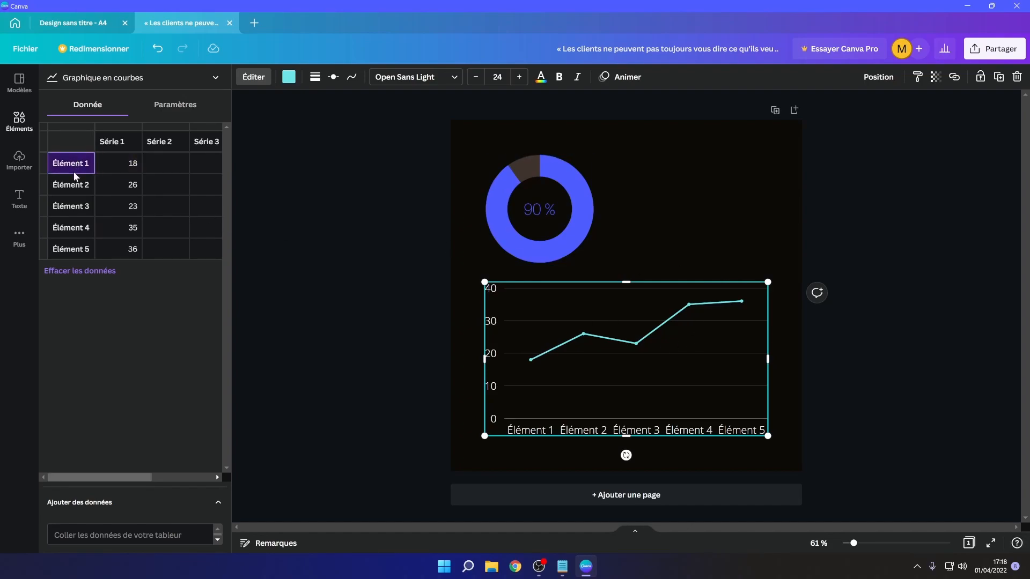
{"action": "left_click", "coordinate": [74, 208]}
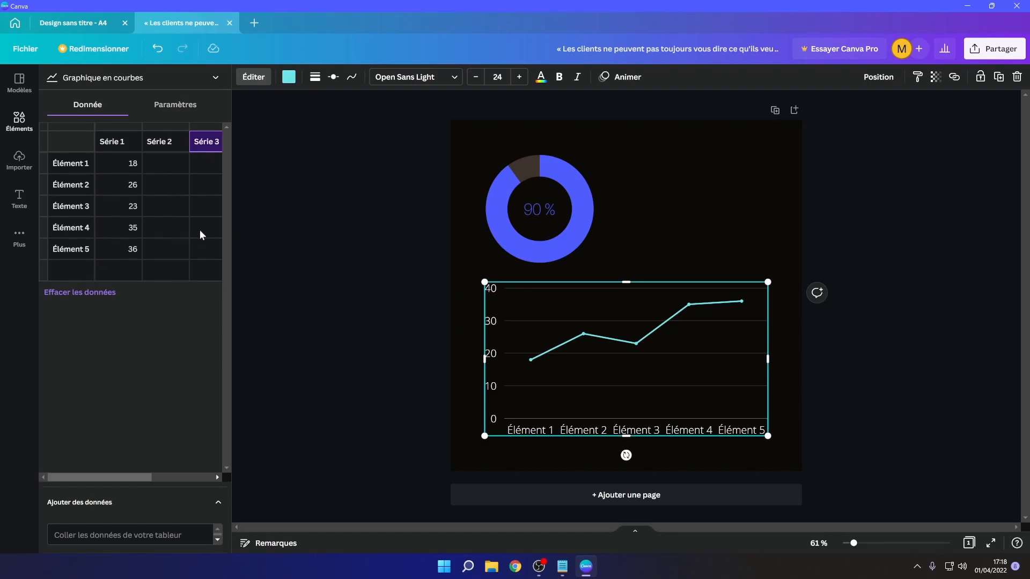
{"action": "left_click", "coordinate": [176, 104]}
{"action": "left_click", "coordinate": [57, 136]}
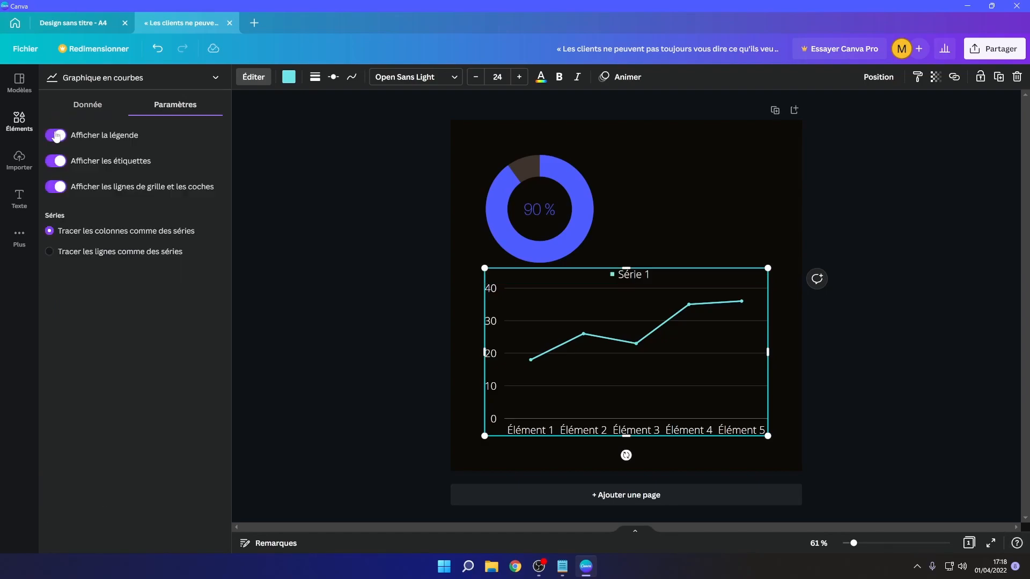
- Enter 5, 5, 2, 4 and 8 as the Série 2 values for Élément 1 to 5
{"action": "left_click", "coordinate": [87, 104]}
{"action": "left_click", "coordinate": [169, 163]}
{"action": "type", "text": "5 5 2 4 8"}
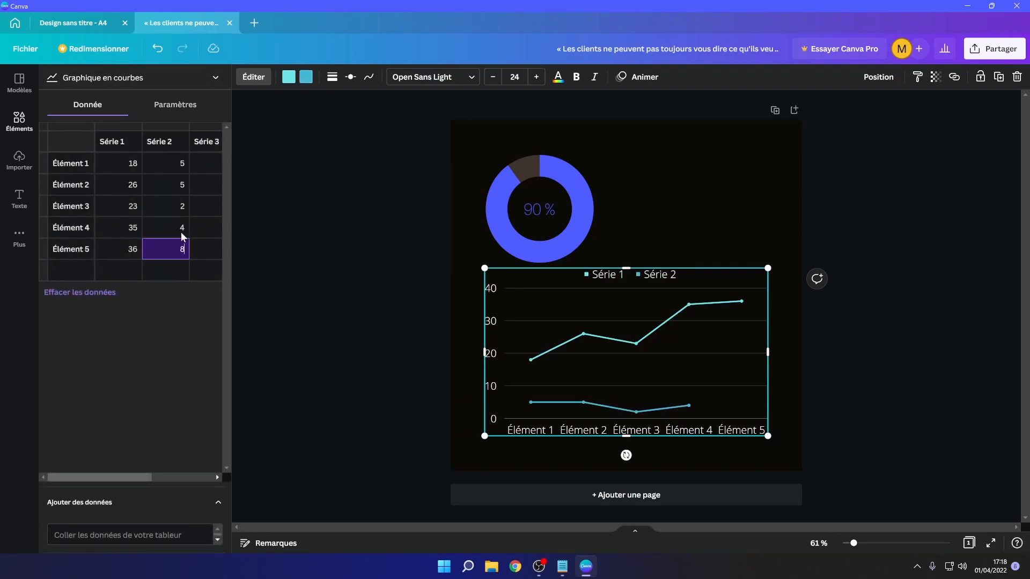
- Turn off the chart legend, toggling labels, gridlines and series orientation back to their original settings
{"action": "left_click", "coordinate": [175, 104]}
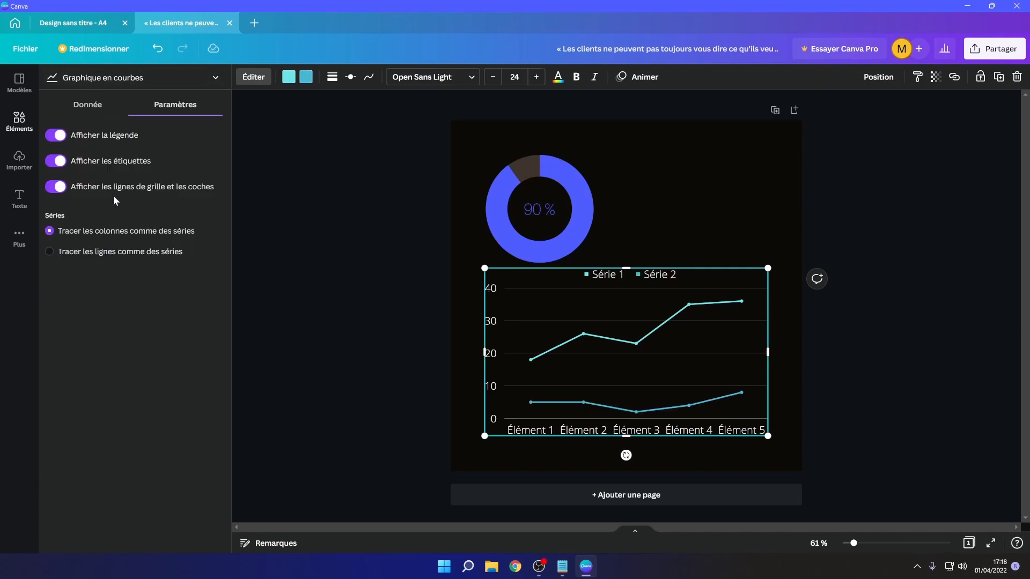
{"action": "left_click", "coordinate": [56, 161]}
{"action": "left_click", "coordinate": [58, 164]}
{"action": "left_click", "coordinate": [56, 138]}
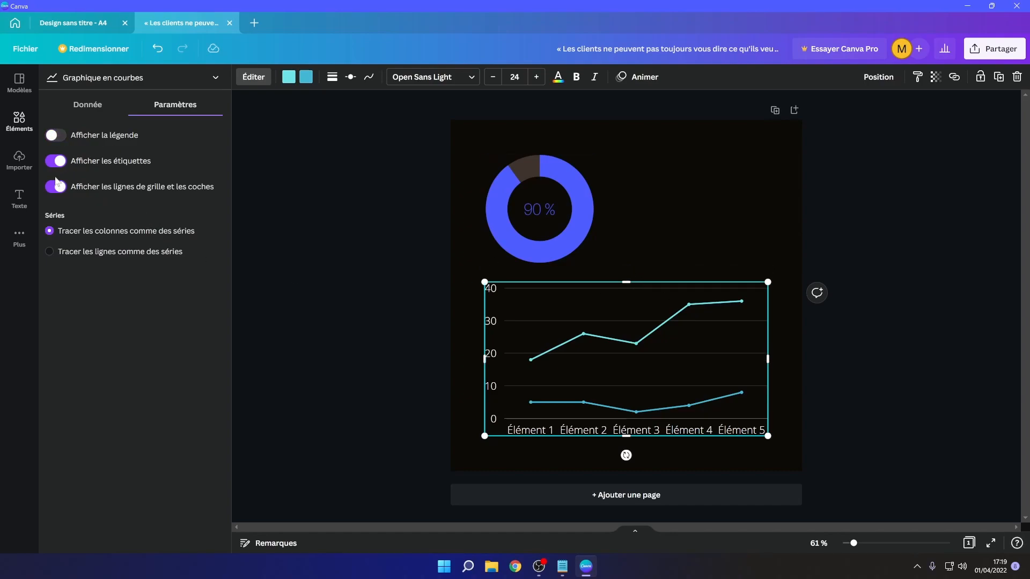
{"action": "left_click", "coordinate": [51, 162]}
{"action": "left_click", "coordinate": [51, 161]}
{"action": "left_click", "coordinate": [57, 189]}
{"action": "left_click", "coordinate": [57, 189]}
{"action": "left_click", "coordinate": [50, 252]}
{"action": "left_click", "coordinate": [50, 230]}
- Increase the line chart's line thickness to 22
{"action": "left_click", "coordinate": [99, 110]}
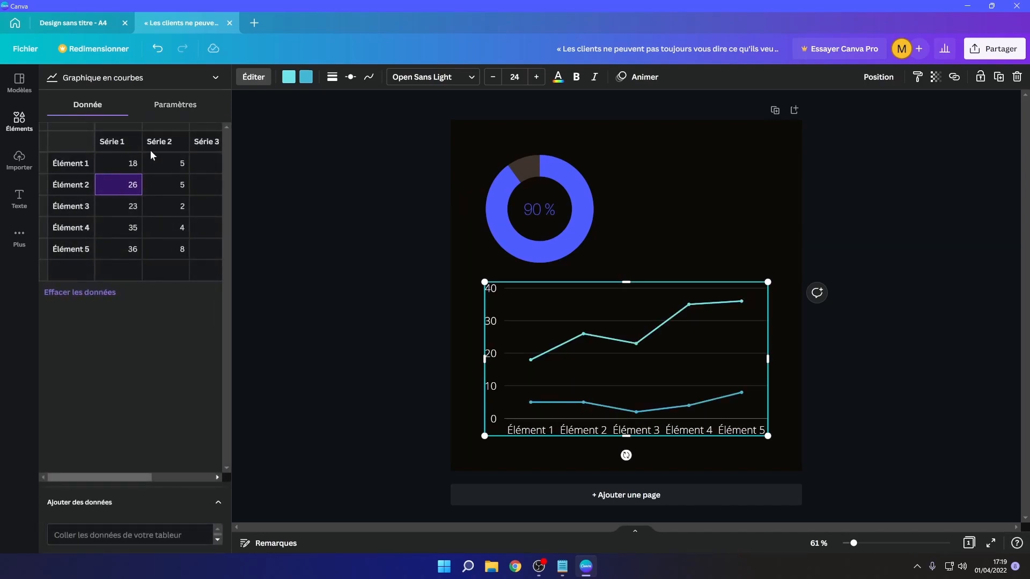
{"action": "left_click", "coordinate": [333, 81]}
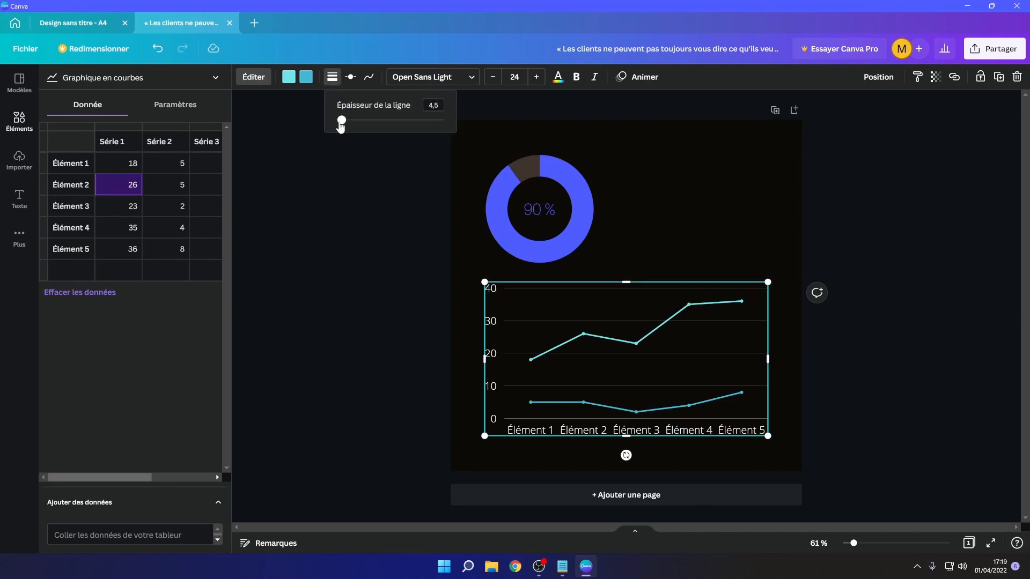
{"action": "mouse_move", "coordinate": [342, 121]}
{"action": "left_mouse_down"}
{"action": "mouse_move", "coordinate": [375, 120]}
{"action": "mouse_move", "coordinate": [361, 121]}
{"action": "left_mouse_up"}
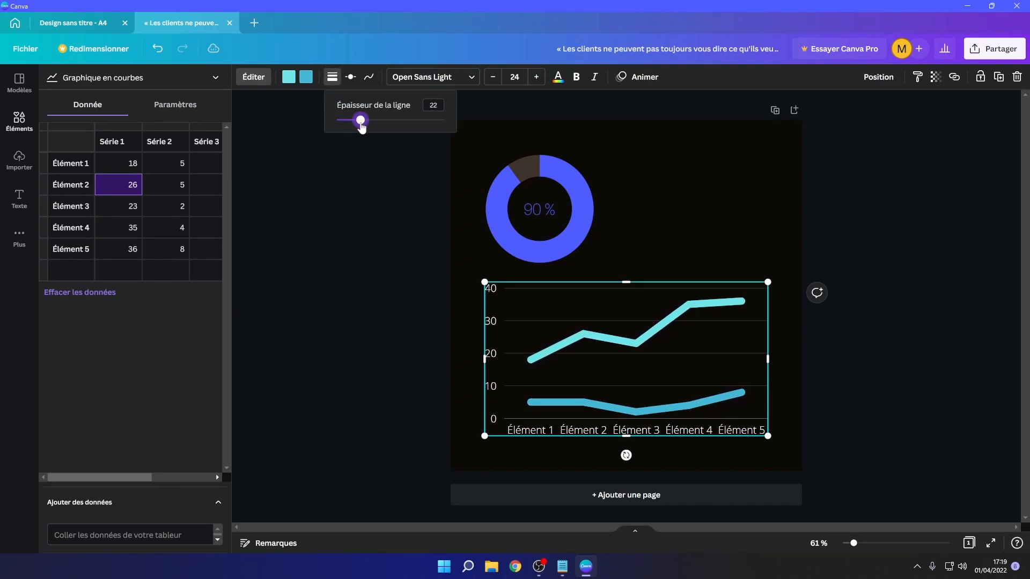
- Set the chart's marker size to 37 and switch the markers to diamond shape
{"action": "left_click", "coordinate": [346, 89]}
{"action": "left_click", "coordinate": [350, 77]}
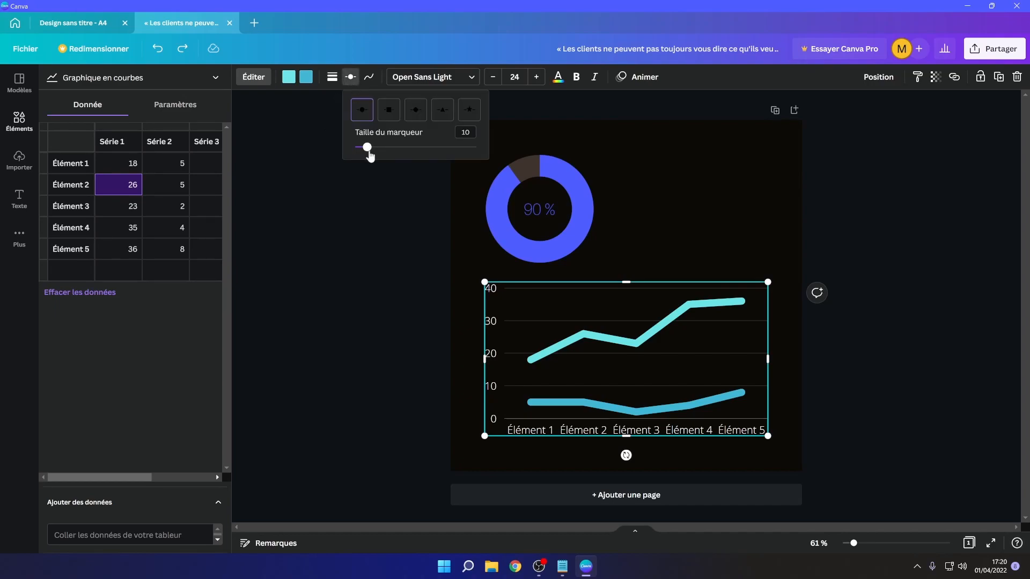
{"action": "left_click_drag", "start_coordinate": [368, 148], "coordinate": [400, 148]}
{"action": "left_click", "coordinate": [387, 109]}
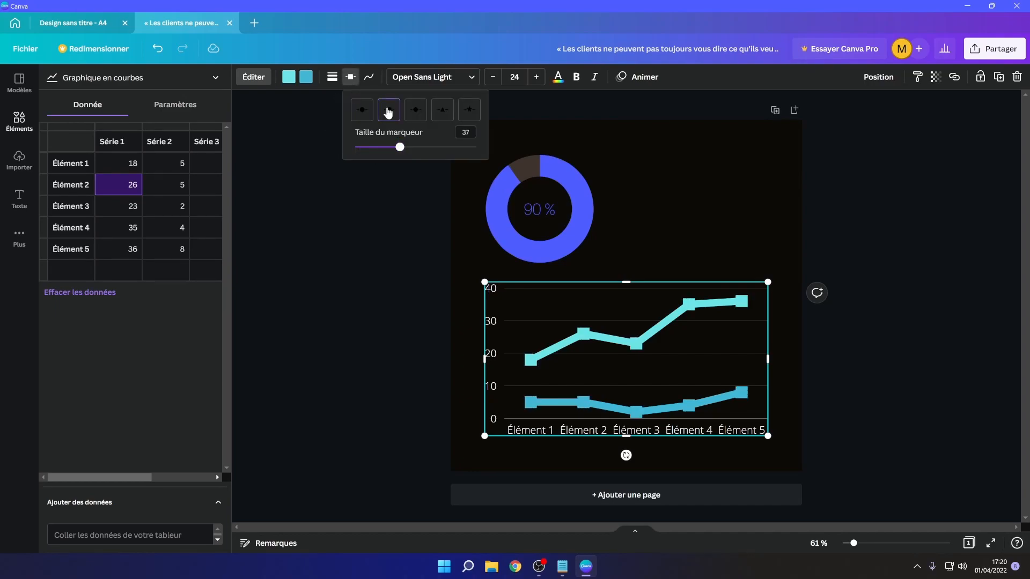
{"action": "left_click", "coordinate": [417, 115]}
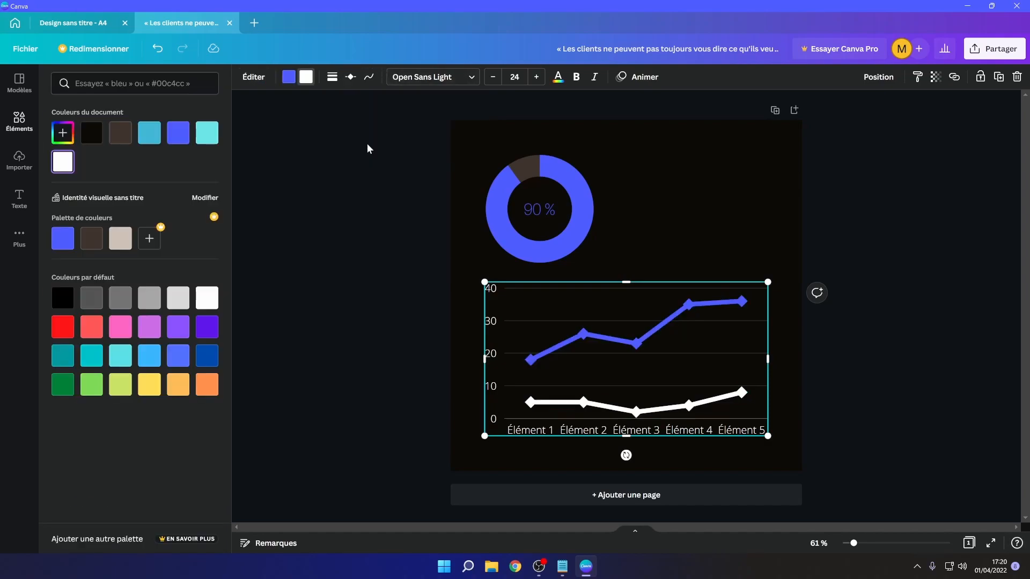
{"action": "left_click", "coordinate": [369, 76]}
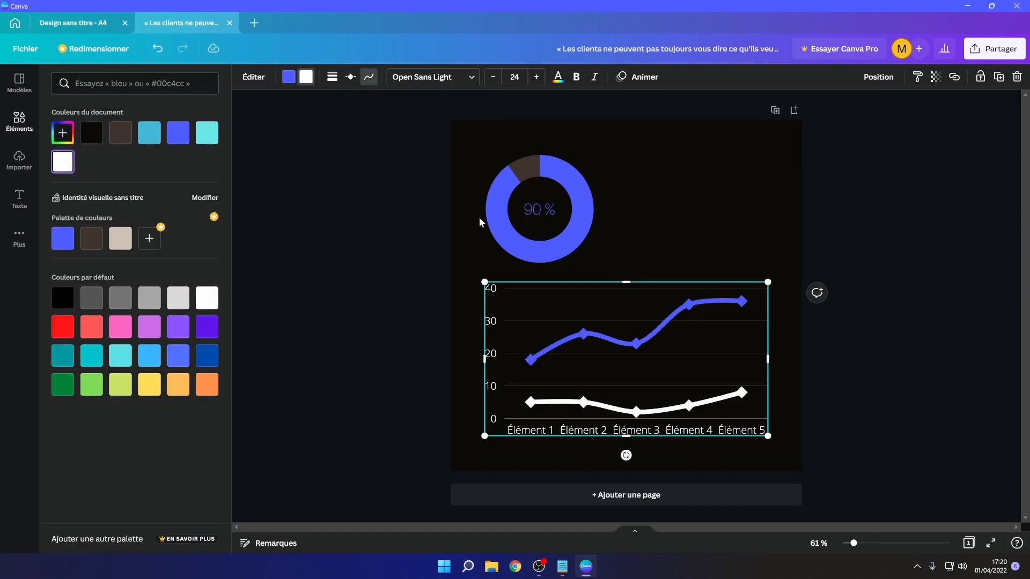
{"action": "left_click", "coordinate": [369, 77]}
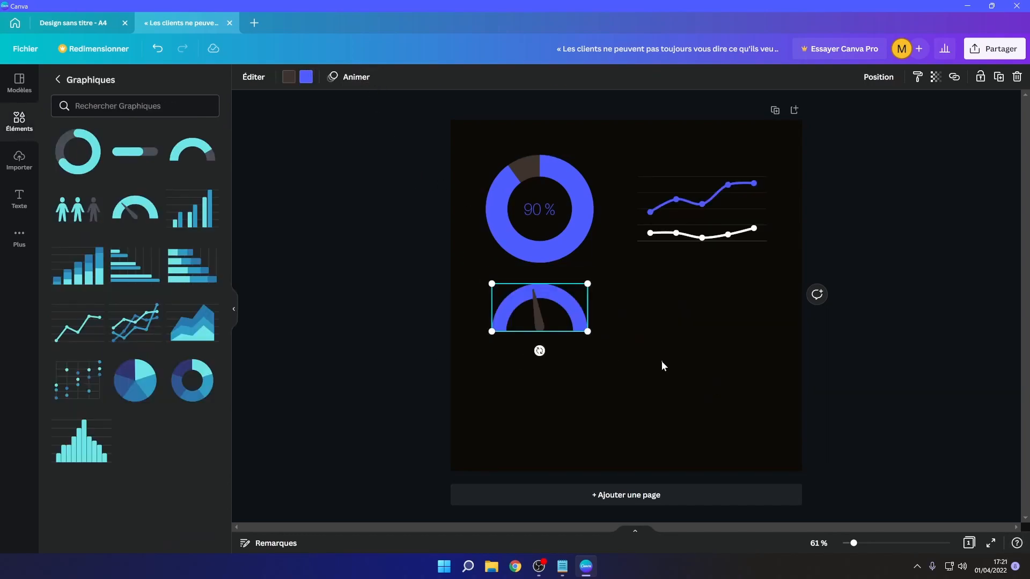
{"action": "left_click", "coordinate": [662, 364]}
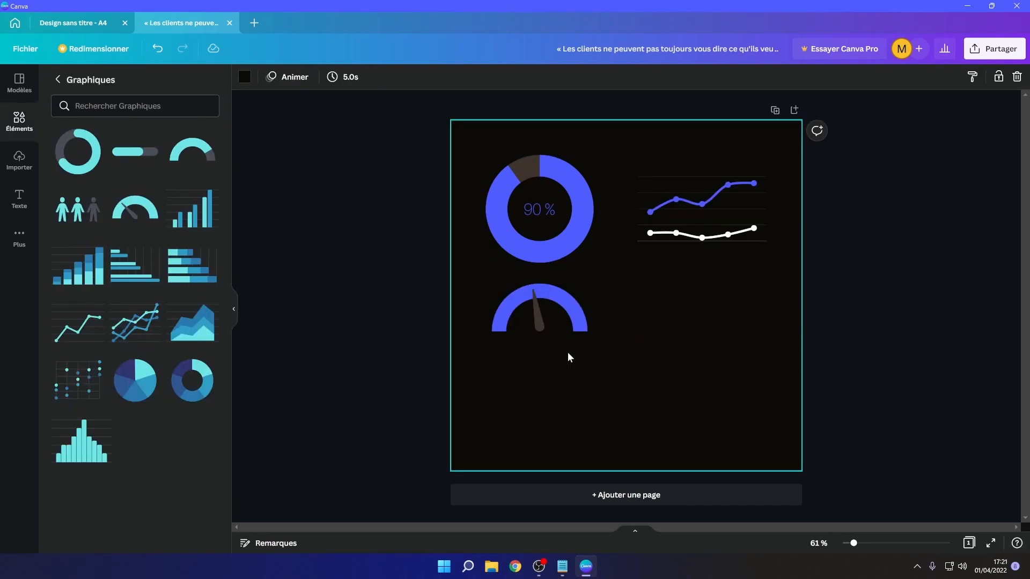
- Add a pictogram chart from the charts library and place it in the lower part of the page
{"action": "left_click_drag", "start_coordinate": [85, 224], "coordinate": [680, 330]}
{"action": "left_click_drag", "start_coordinate": [759, 162], "coordinate": [690, 173]}
{"action": "left_click_drag", "start_coordinate": [634, 194], "coordinate": [663, 380]}
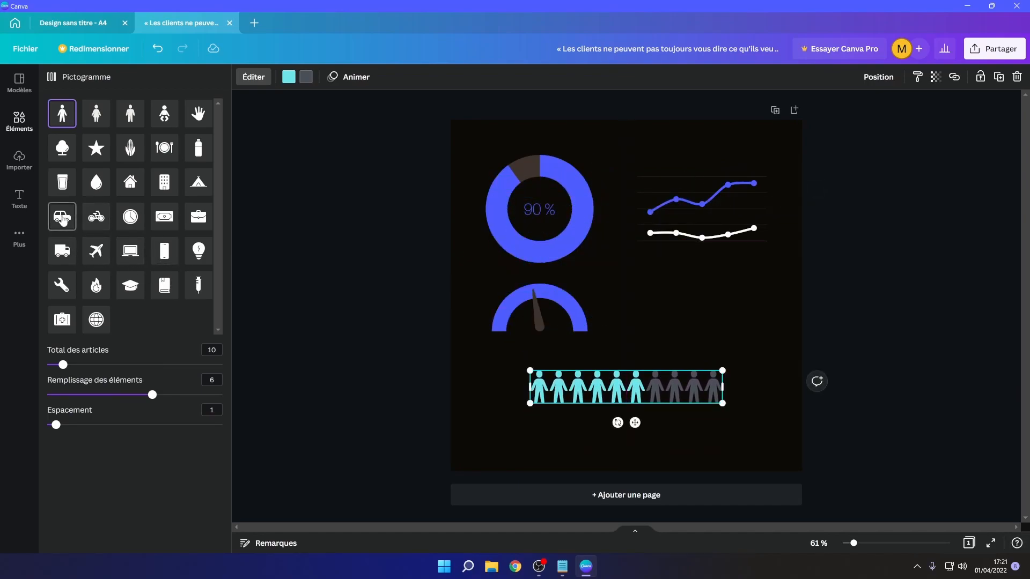
- Switch the pictogram to car icons with 57 items in total and 38 filled
{"action": "left_click", "coordinate": [63, 220]}
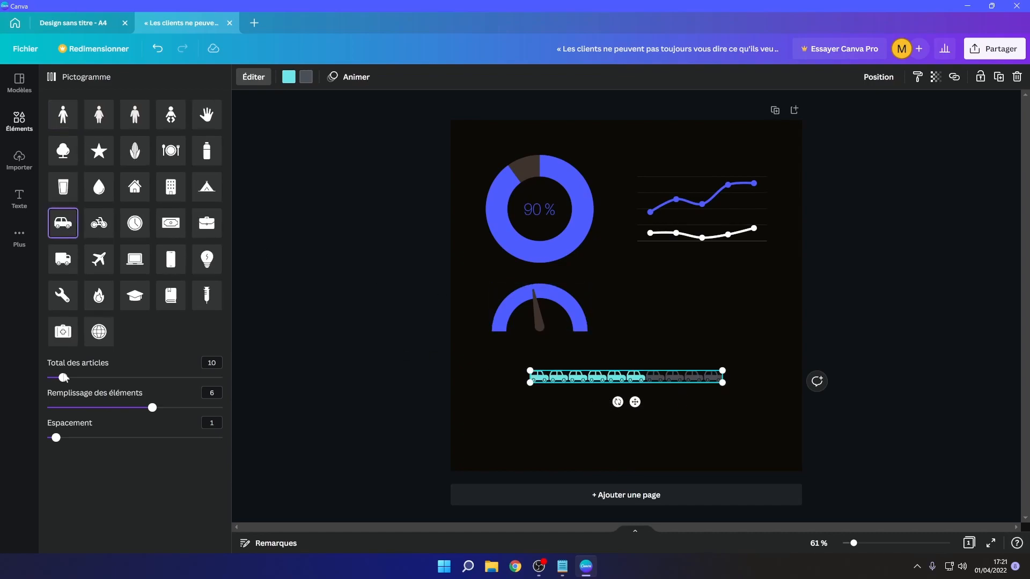
{"action": "left_click_drag", "start_coordinate": [63, 378], "coordinate": [147, 392]}
{"action": "left_click_drag", "start_coordinate": [71, 410], "coordinate": [166, 408]}
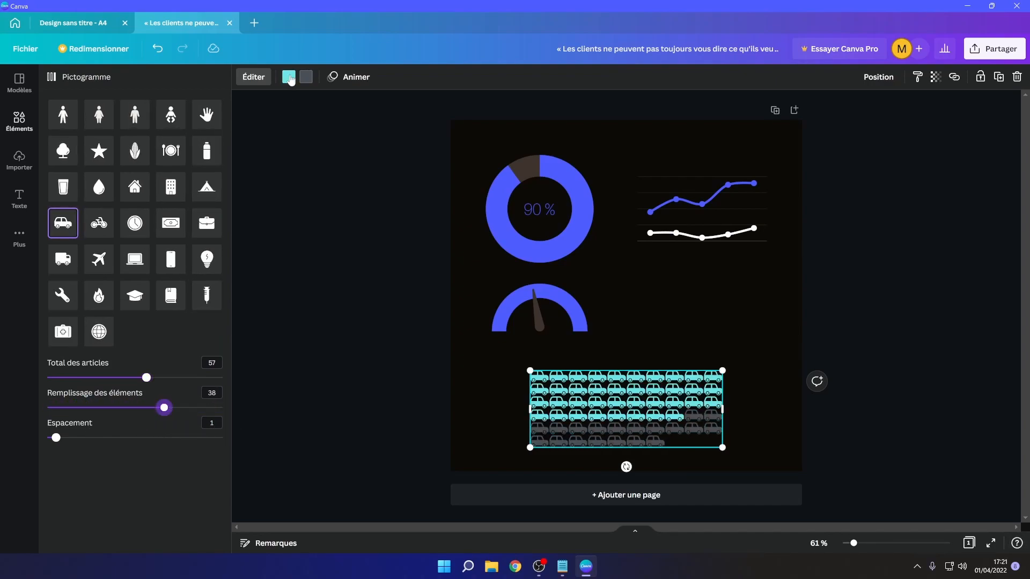
- Colour the filled pictogram cars with the document blue and the unfilled cars grey
{"action": "left_click", "coordinate": [285, 82]}
{"action": "left_click", "coordinate": [178, 134]}
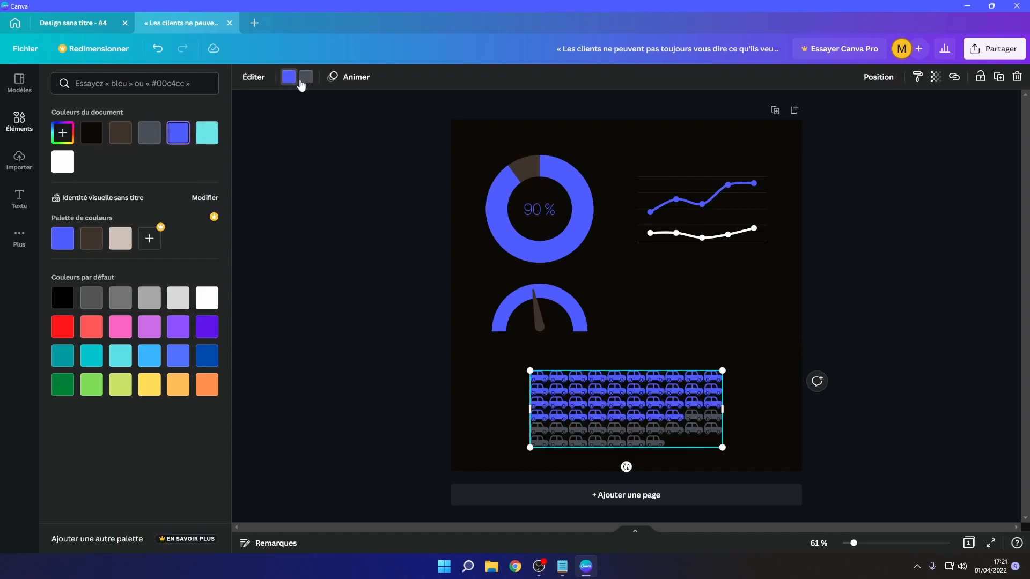
{"action": "left_click", "coordinate": [306, 77]}
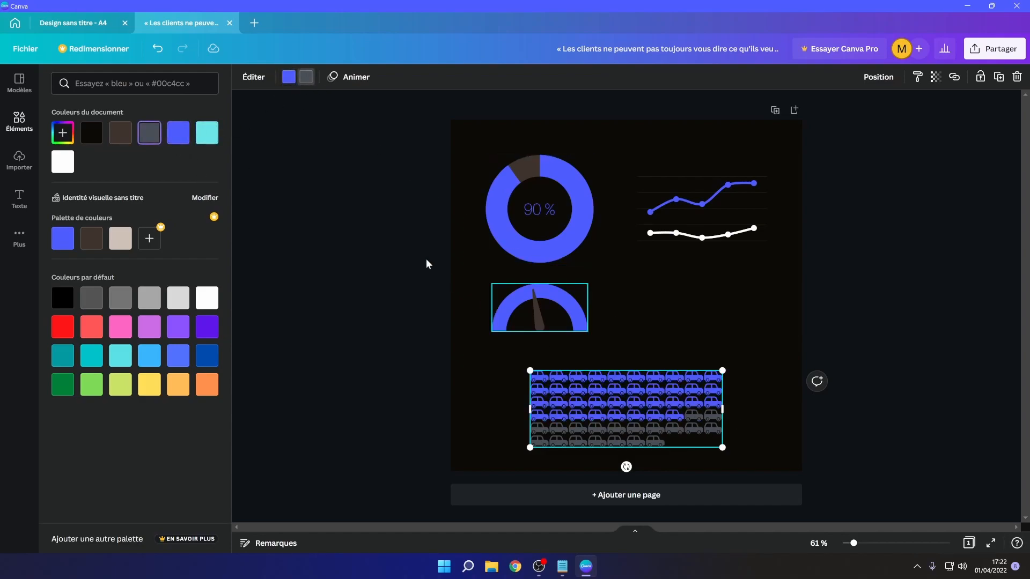
{"action": "left_click", "coordinate": [171, 137]}
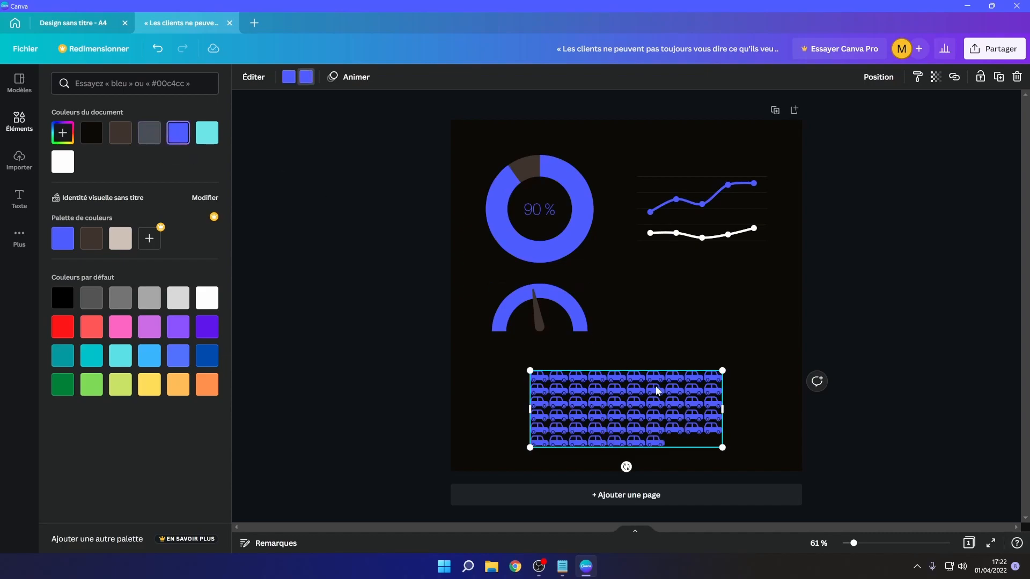
{"action": "left_click", "coordinate": [149, 134]}
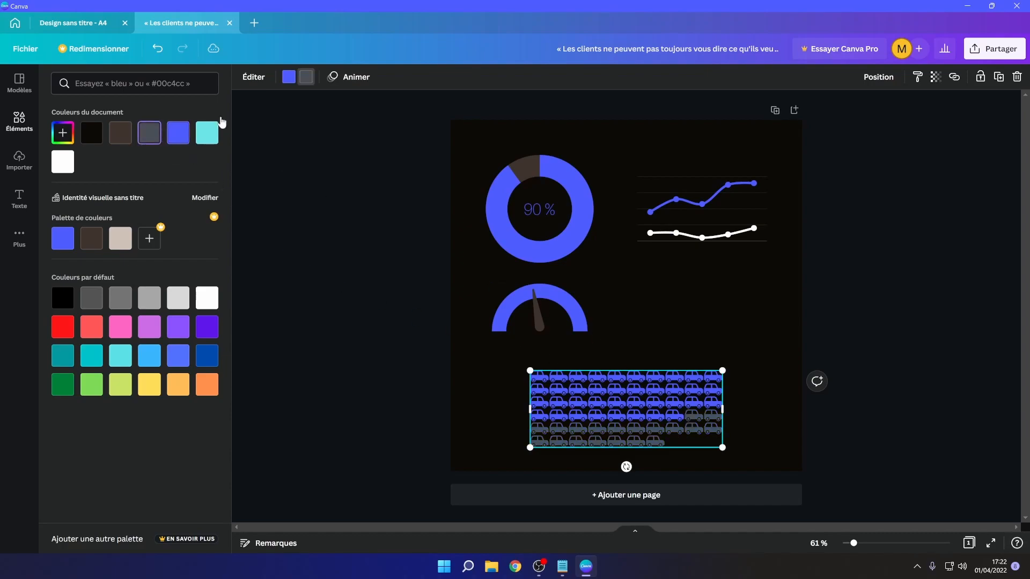
- Set the pictogram's filled items to 57 and its spacing to 2
{"action": "left_click", "coordinate": [253, 77]}
{"action": "left_click_drag", "start_coordinate": [167, 411], "coordinate": [280, 418]}
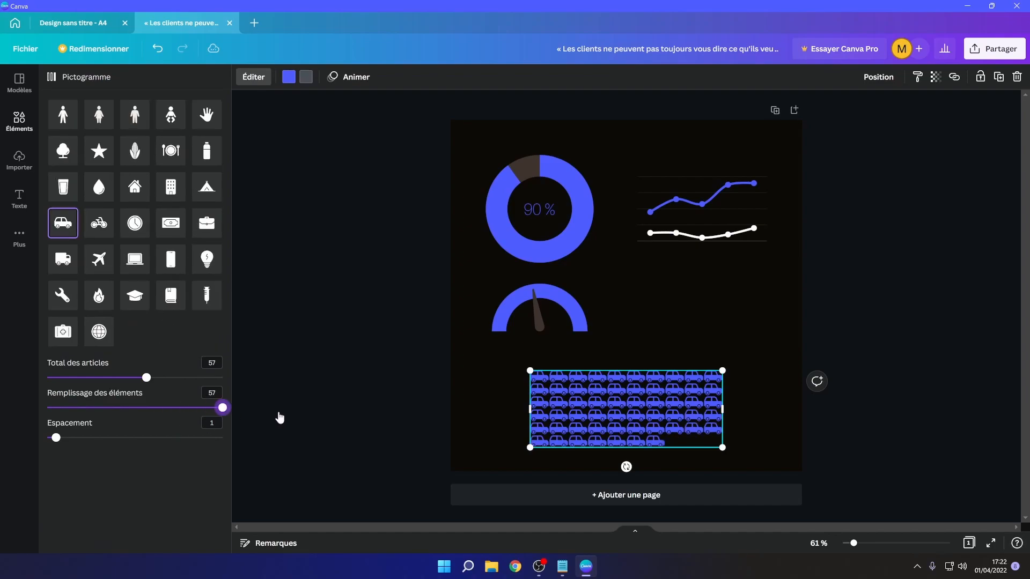
{"action": "mouse_move", "coordinate": [56, 438]}
{"action": "left_mouse_down"}
{"action": "mouse_move", "coordinate": [107, 432]}
{"action": "mouse_move", "coordinate": [61, 429]}
{"action": "mouse_move", "coordinate": [153, 436]}
{"action": "mouse_move", "coordinate": [66, 433]}
{"action": "left_mouse_up"}
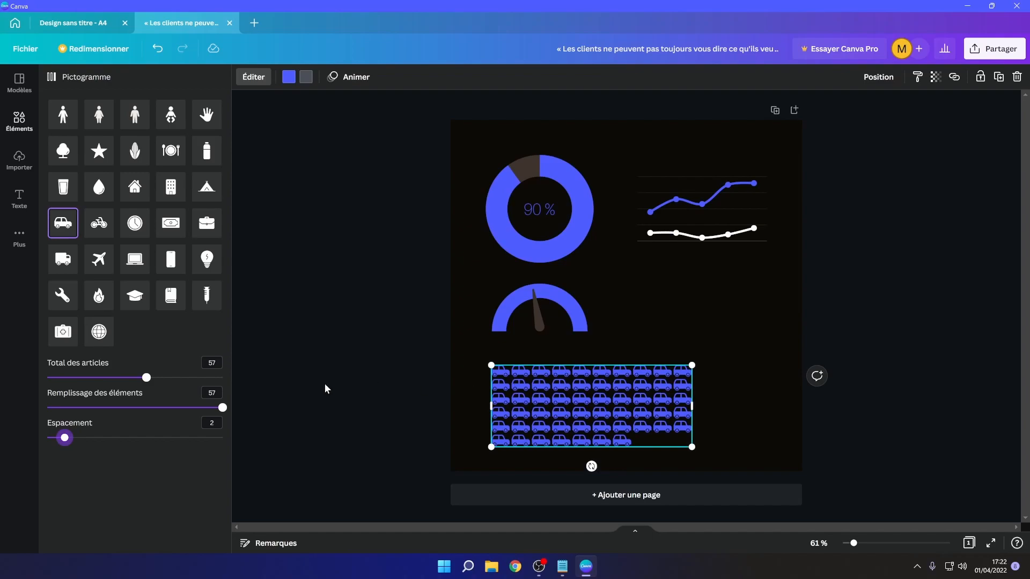
- Preview the progress ring as radial, dial and bar progress types, then switch it back to a ring
{"action": "left_click", "coordinate": [597, 387]}
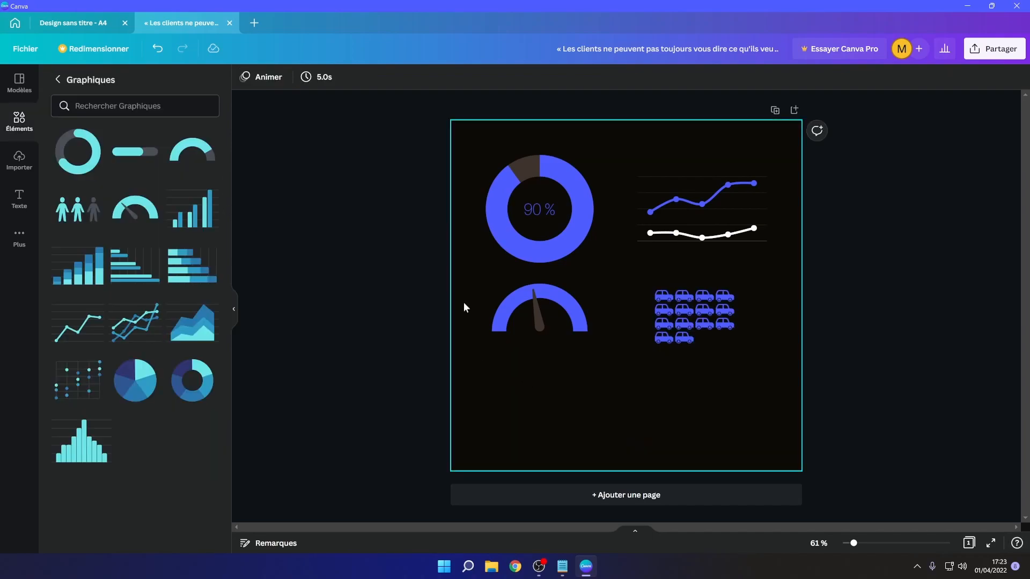
{"action": "left_click", "coordinate": [587, 245]}
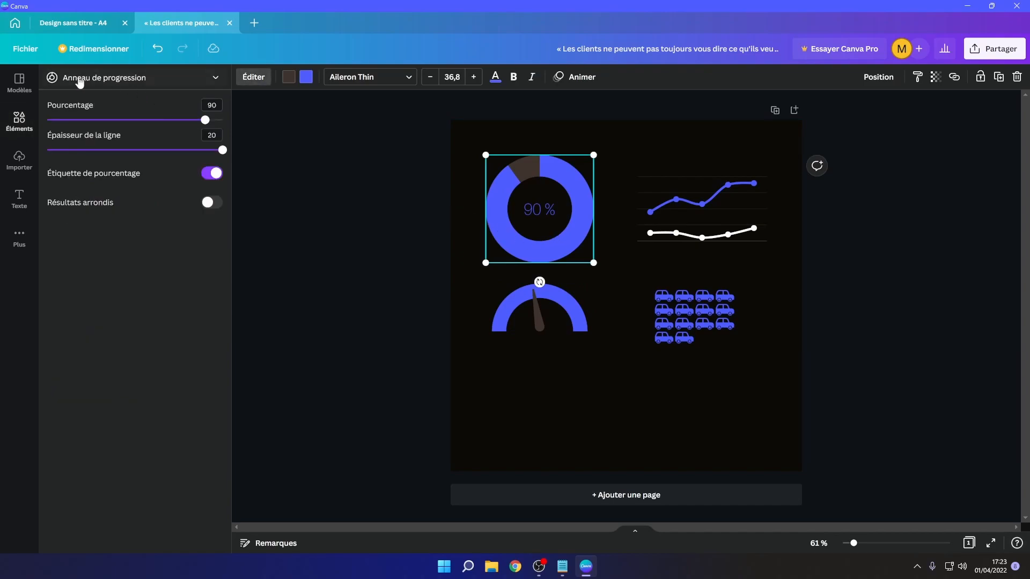
{"action": "left_click", "coordinate": [212, 79]}
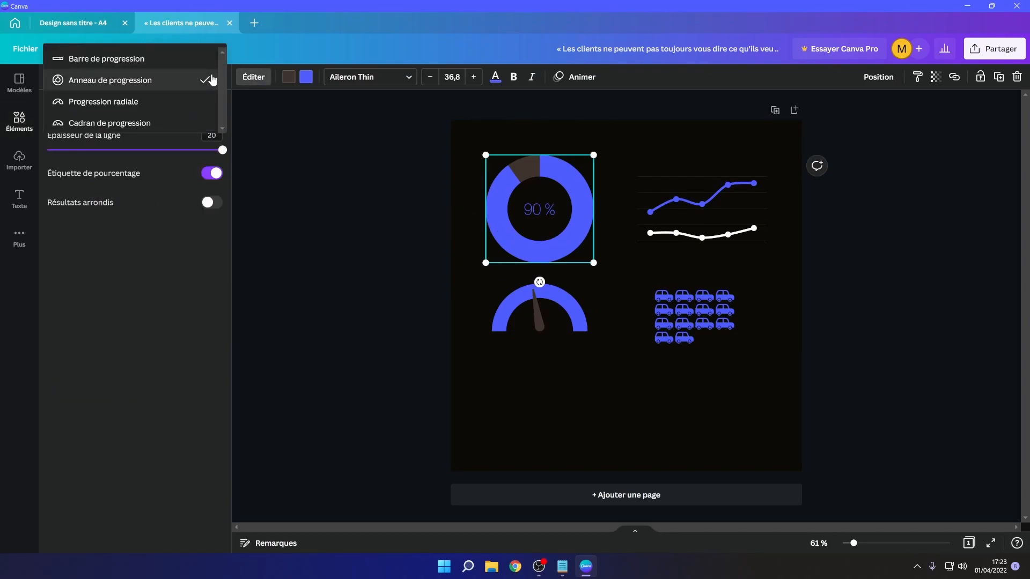
{"action": "left_click", "coordinate": [143, 102]}
{"action": "left_click", "coordinate": [213, 79]}
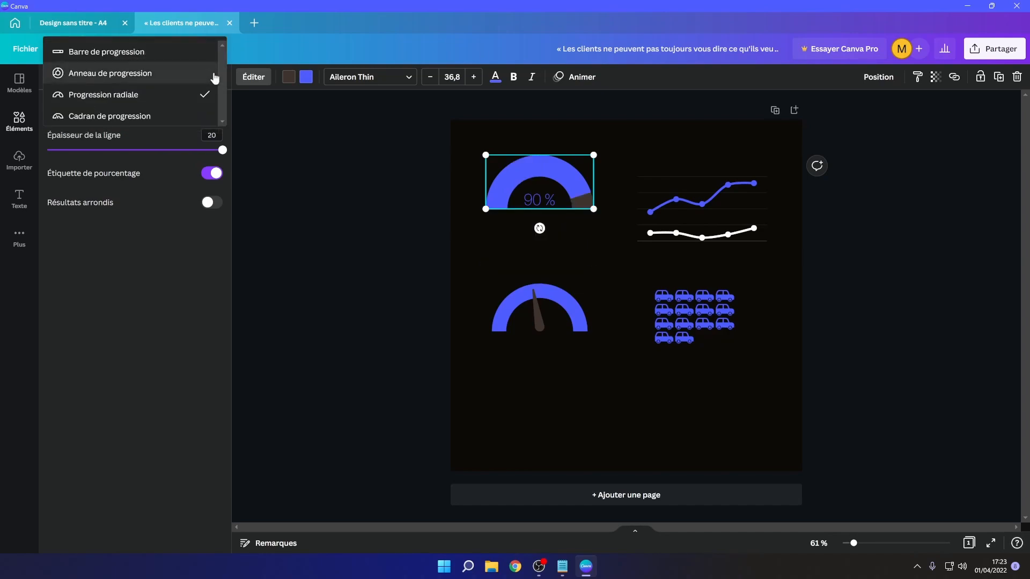
{"action": "left_click", "coordinate": [165, 114]}
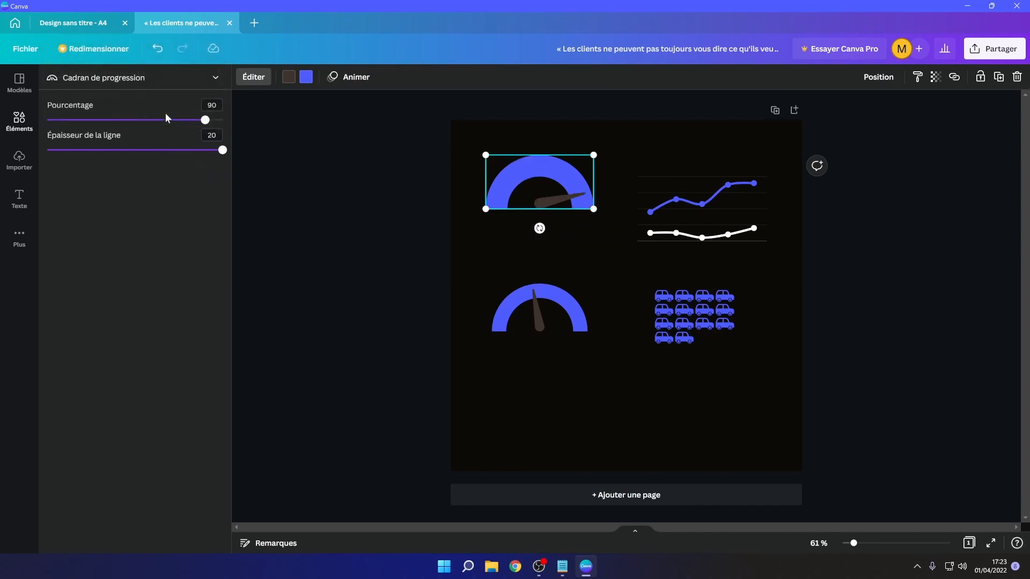
{"action": "left_click", "coordinate": [222, 79]}
{"action": "left_click", "coordinate": [160, 54]}
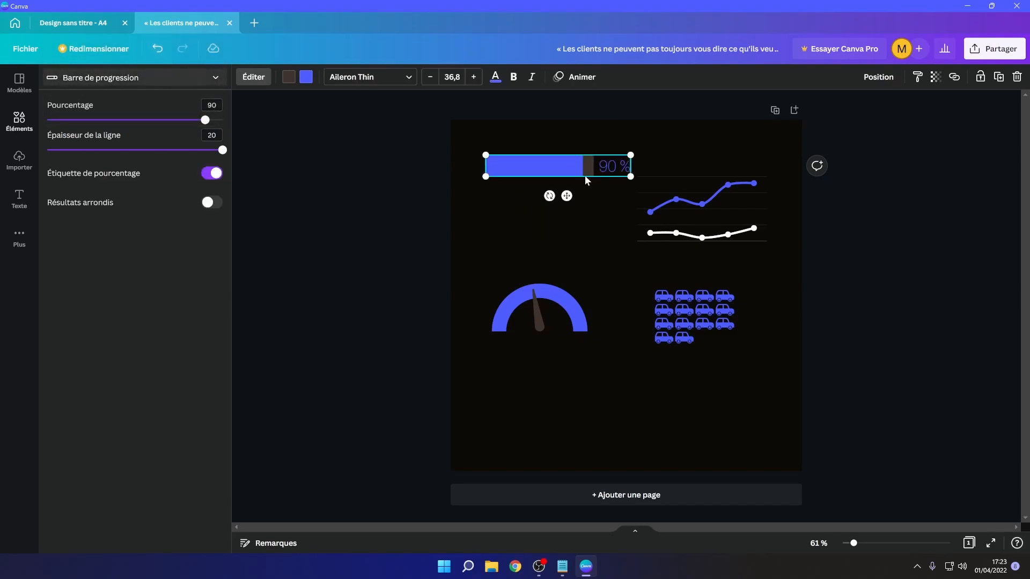
{"action": "left_click", "coordinate": [216, 78]}
{"action": "left_click", "coordinate": [156, 102]}
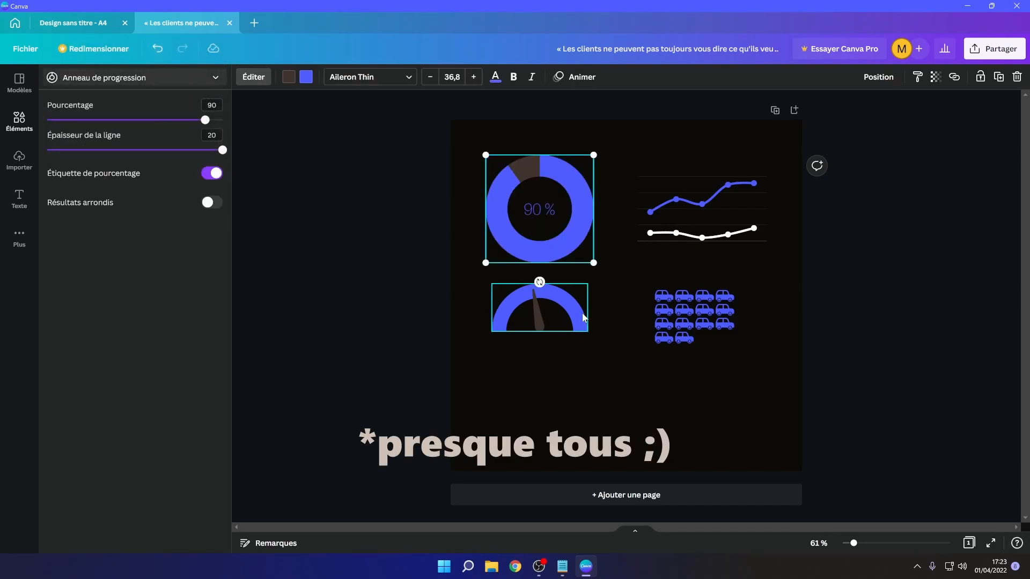
- Convert the line chart into a horizontal bar chart
{"action": "left_click", "coordinate": [712, 298]}
{"action": "left_click", "coordinate": [719, 224]}
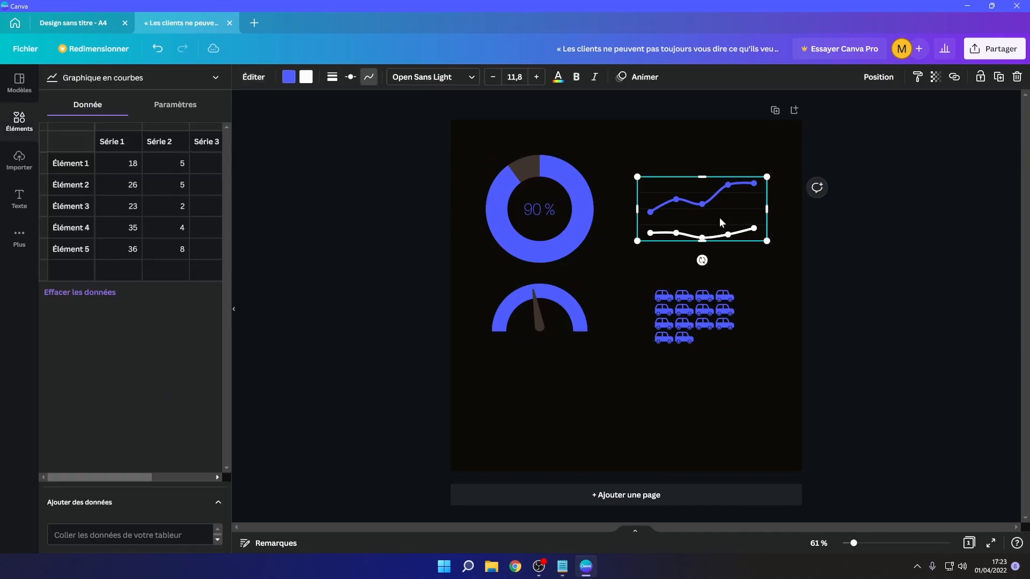
{"action": "left_click", "coordinate": [202, 84]}
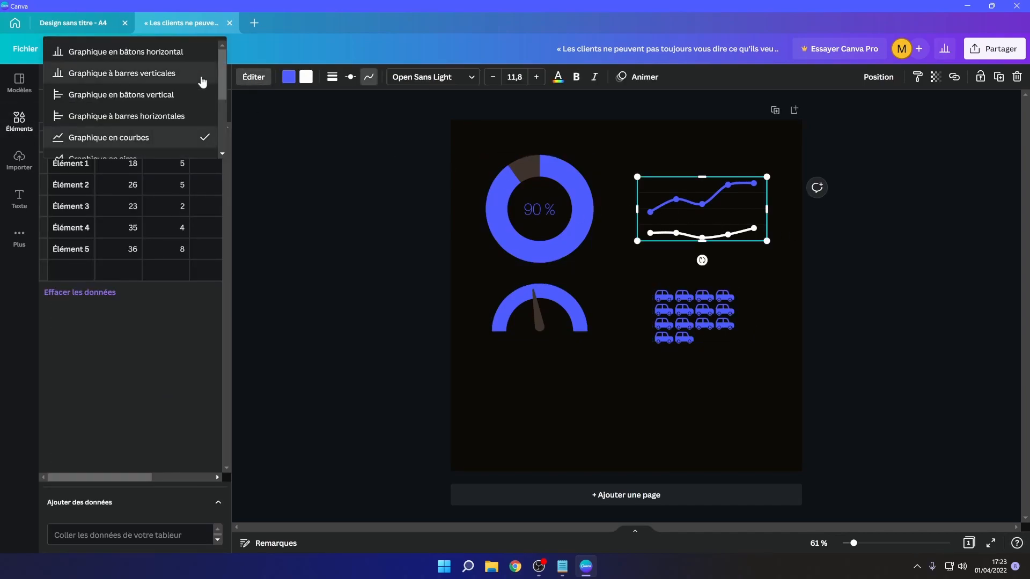
{"action": "left_click", "coordinate": [172, 117]}
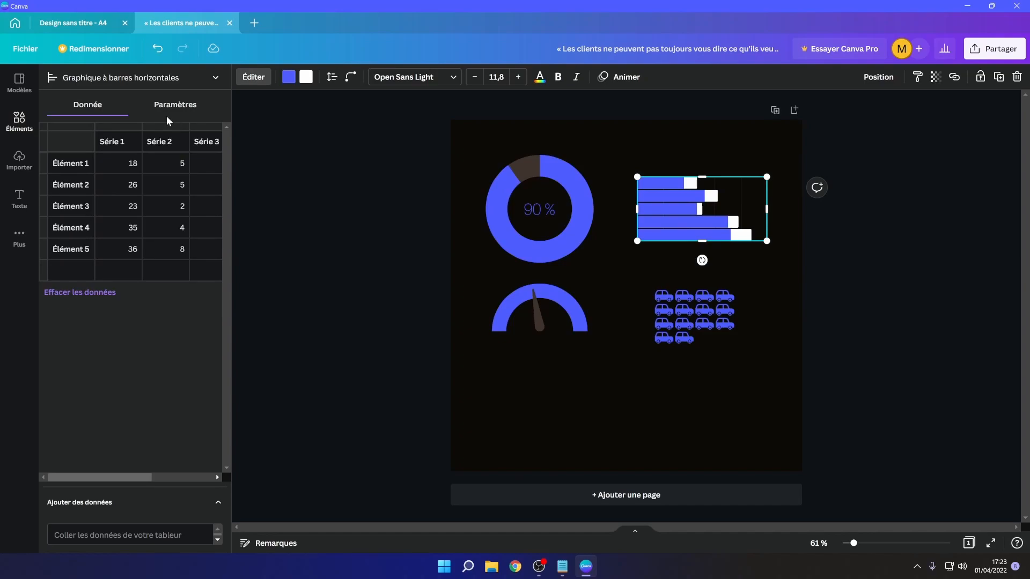
- Convert the bar chart into a column chart (Histogramme) and increase the corner rounding of its bars
{"action": "left_click", "coordinate": [198, 83]}
{"action": "scroll", "coordinate": [161, 107], "scroll_direction": "down", "scroll_amount": 5}
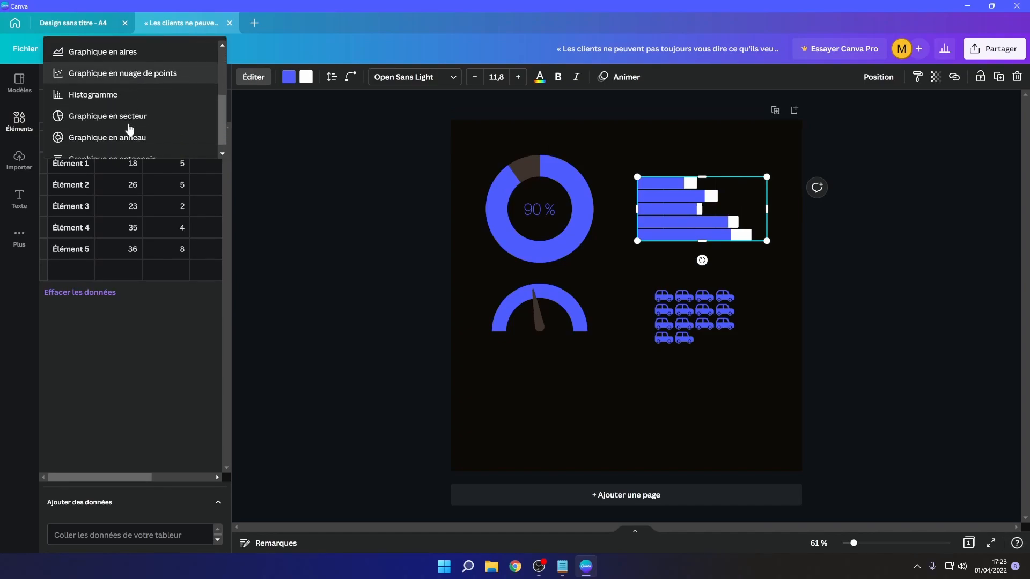
{"action": "left_click", "coordinate": [124, 95]}
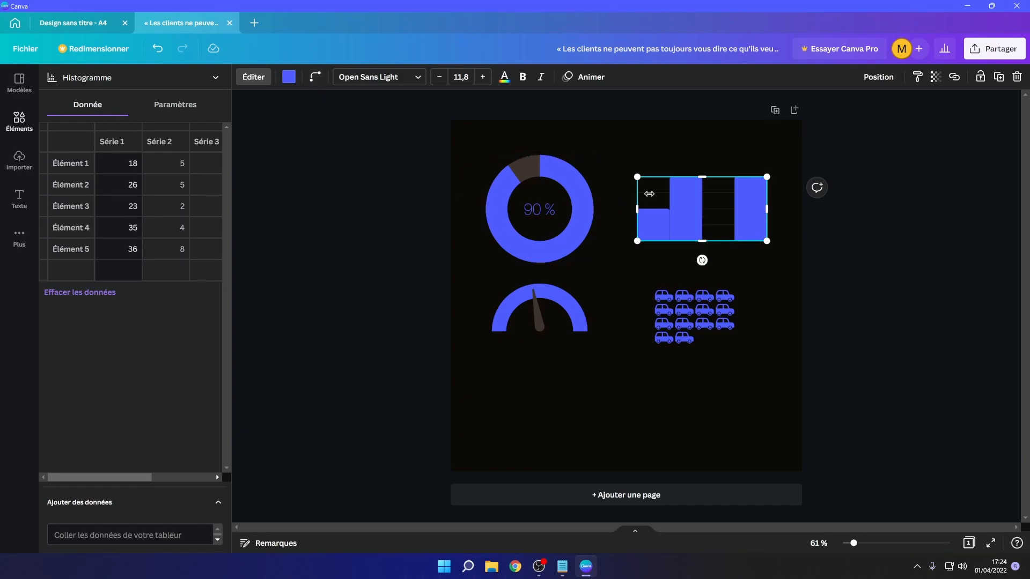
{"action": "left_click", "coordinate": [316, 79]}
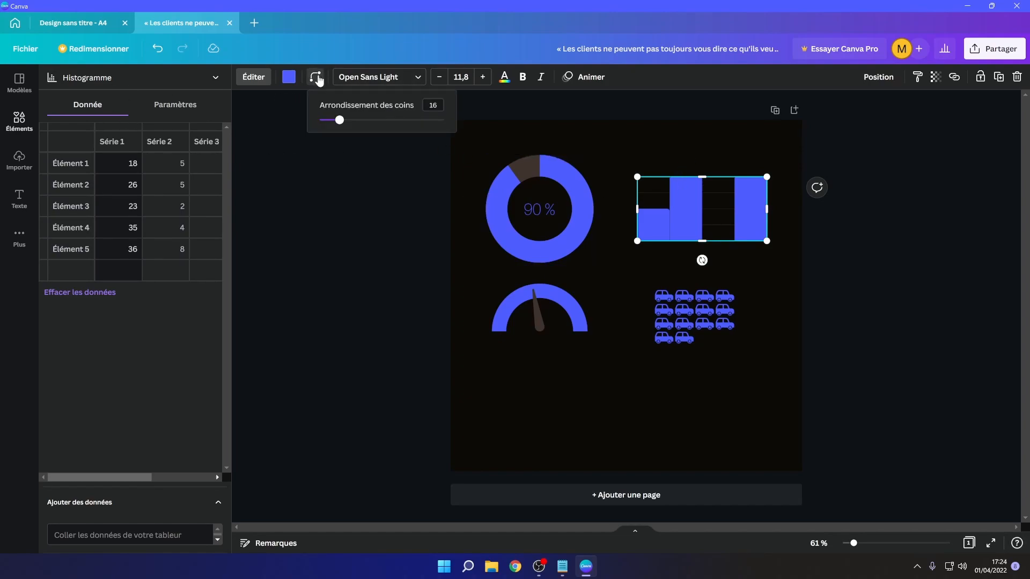
{"action": "left_click_drag", "start_coordinate": [340, 121], "coordinate": [421, 122]}
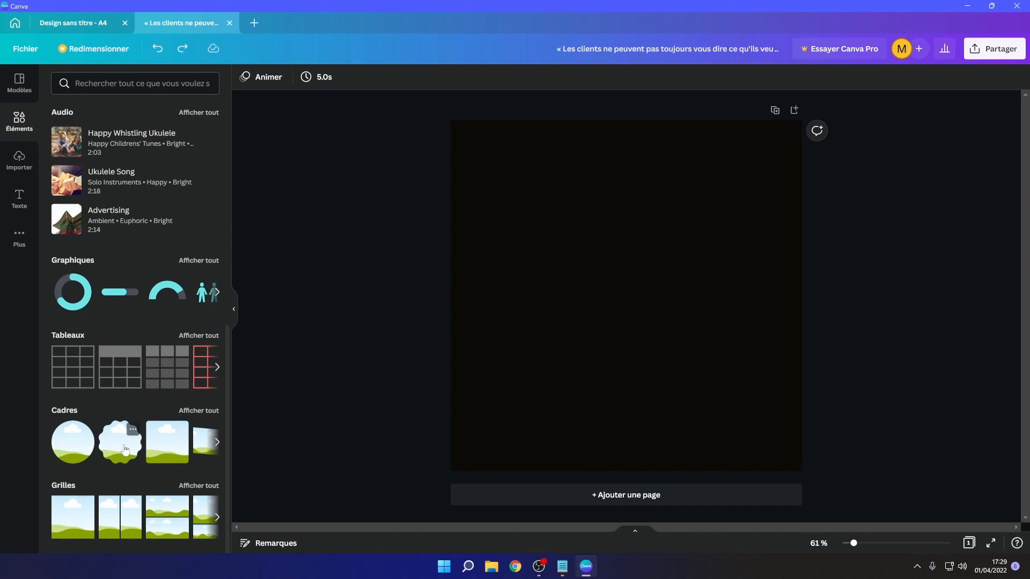
- Add a film-strip frame from the frames collection to the centre of the empty page
{"action": "left_click", "coordinate": [201, 411]}
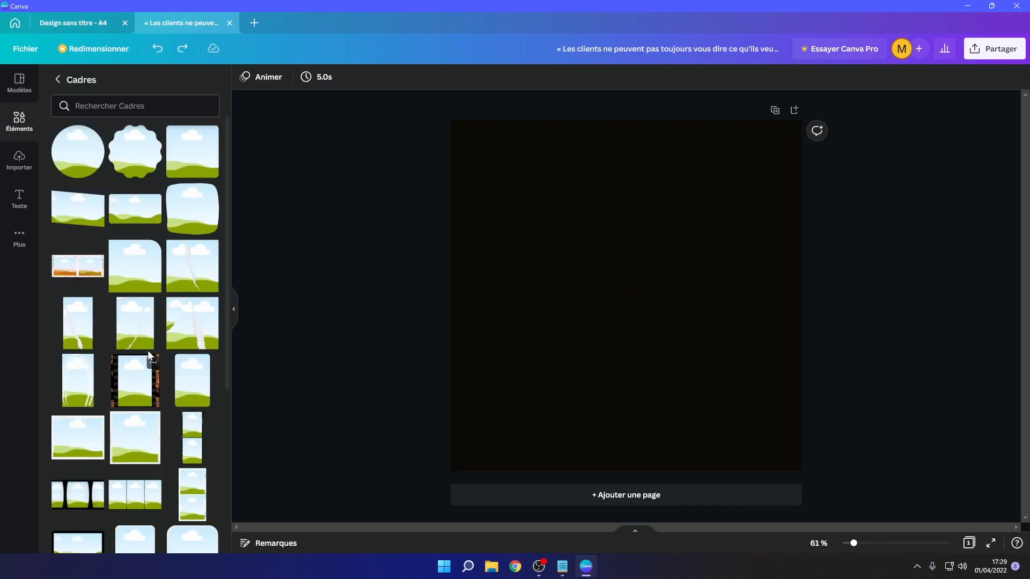
{"action": "scroll", "coordinate": [124, 333], "scroll_direction": "down", "scroll_amount": 5}
{"action": "left_click_drag", "start_coordinate": [134, 279], "coordinate": [210, 315]}
{"action": "left_click_drag", "start_coordinate": [210, 314], "coordinate": [622, 303]}
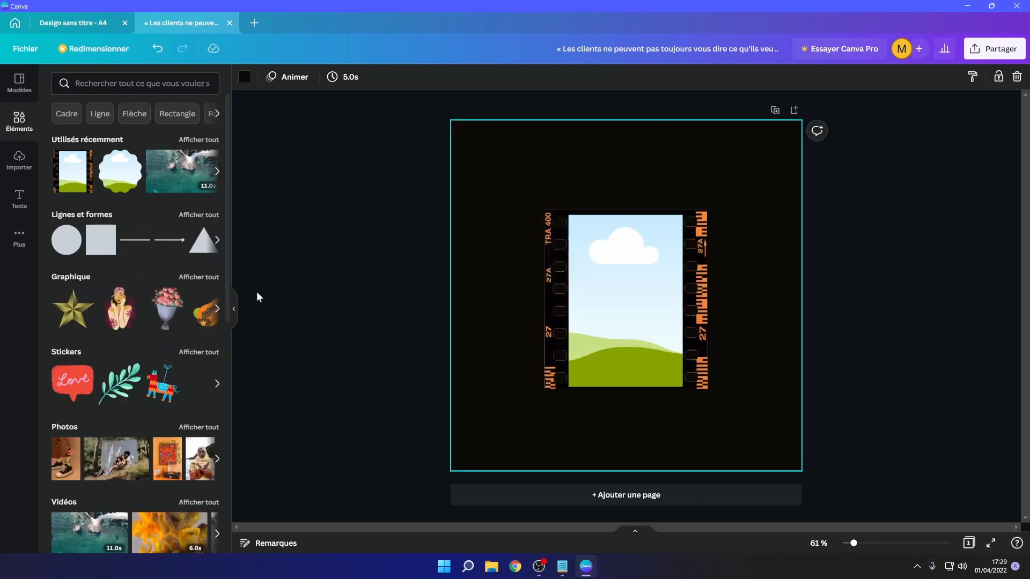
- Fill the film frame with the ocean video, reposition it inside the frame, then replace it with the group photo
{"action": "scroll", "coordinate": [172, 391], "scroll_direction": "down", "scroll_amount": 4}
{"action": "scroll", "coordinate": [177, 418], "scroll_direction": "up", "scroll_amount": 4}
{"action": "scroll", "coordinate": [161, 397], "scroll_direction": "down", "scroll_amount": 2}
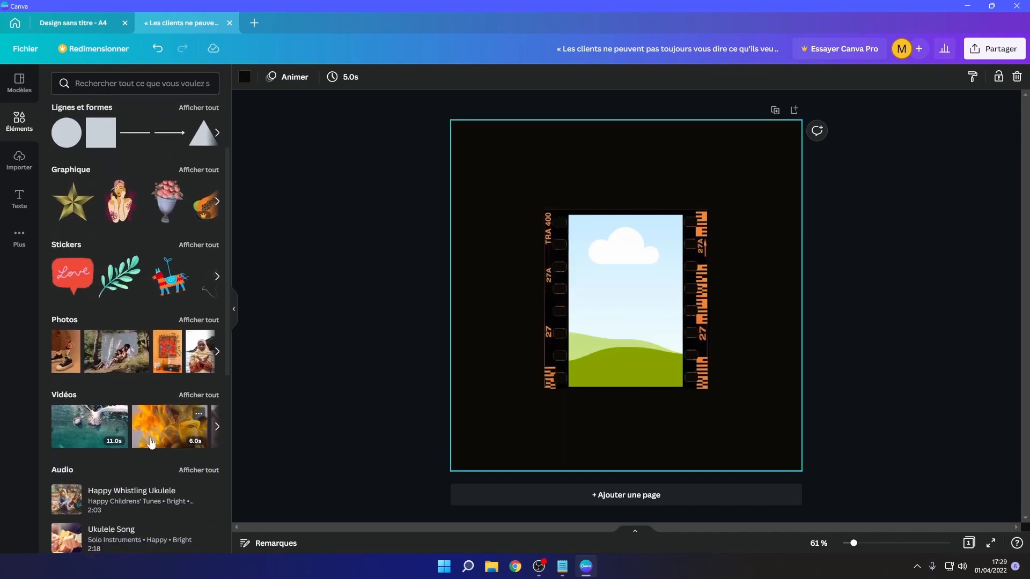
{"action": "left_click_drag", "start_coordinate": [107, 419], "coordinate": [585, 268]}
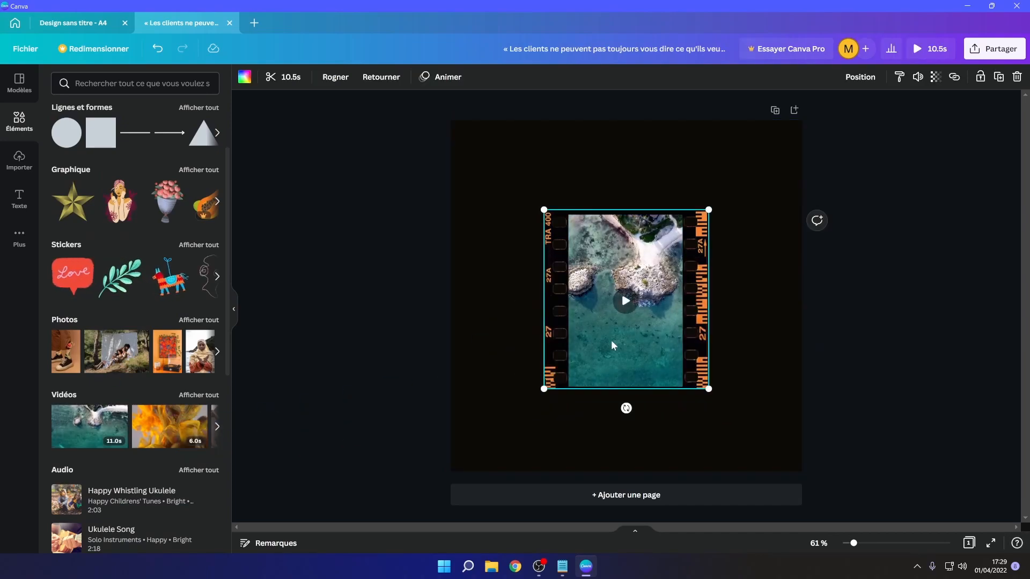
{"action": "double_click", "coordinate": [601, 281]}
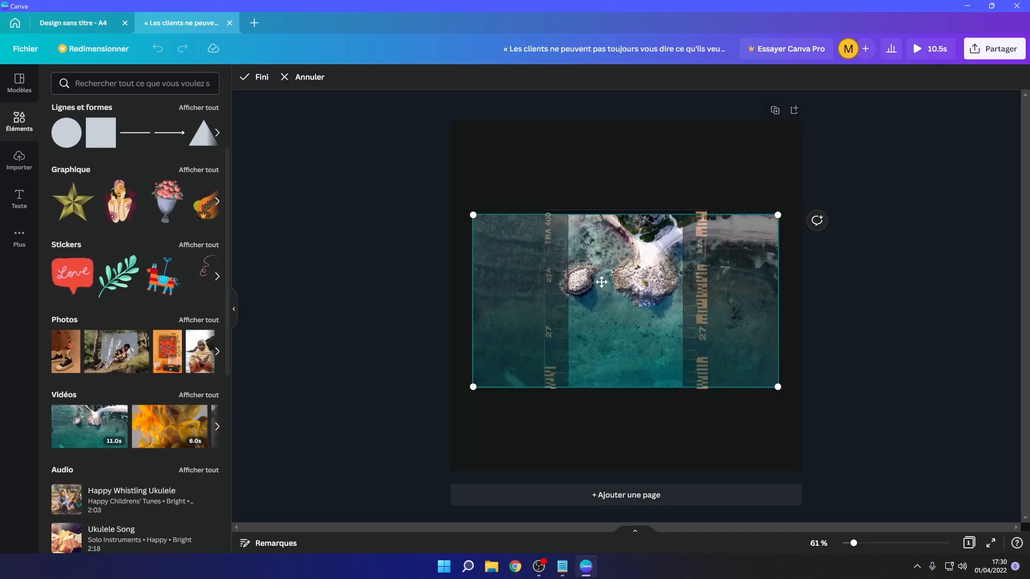
{"action": "left_click_drag", "start_coordinate": [600, 280], "coordinate": [562, 272]}
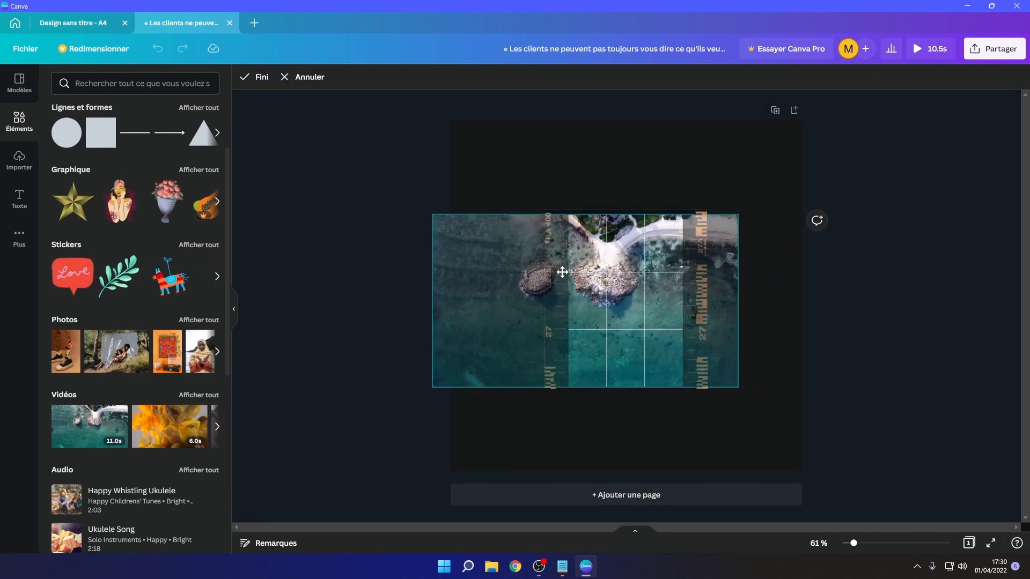
{"action": "left_click", "coordinate": [370, 311]}
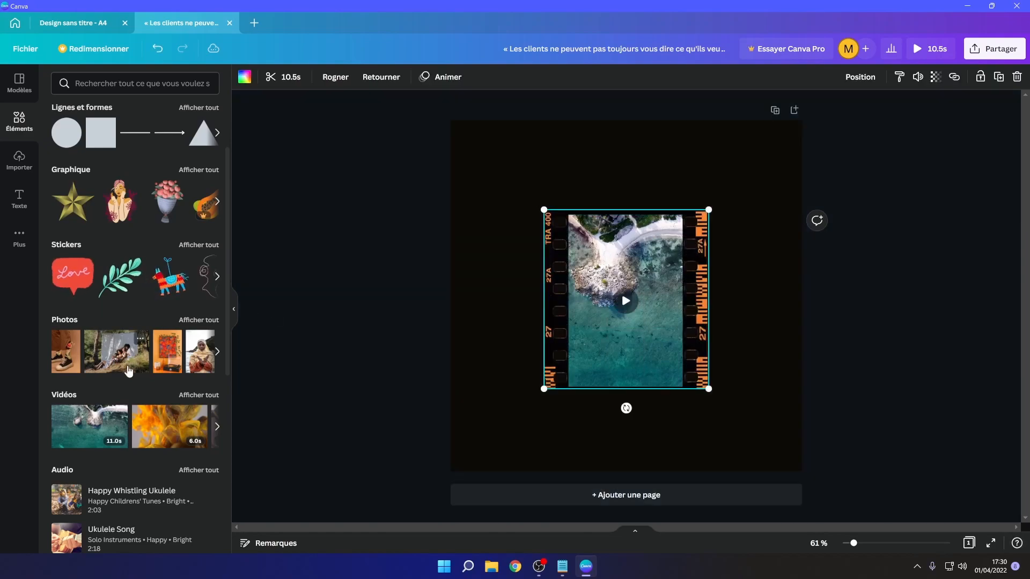
{"action": "left_click_drag", "start_coordinate": [130, 354], "coordinate": [601, 335]}
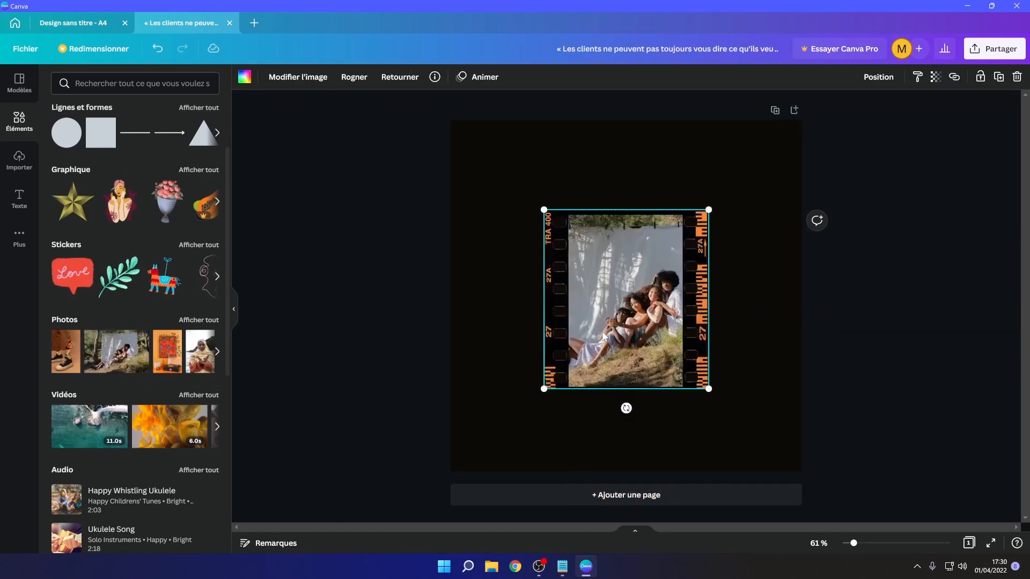
- Open the photo's full adjustment settings, then delete the framed photo
{"action": "double_click", "coordinate": [598, 332]}
{"action": "left_click", "coordinate": [314, 78]}
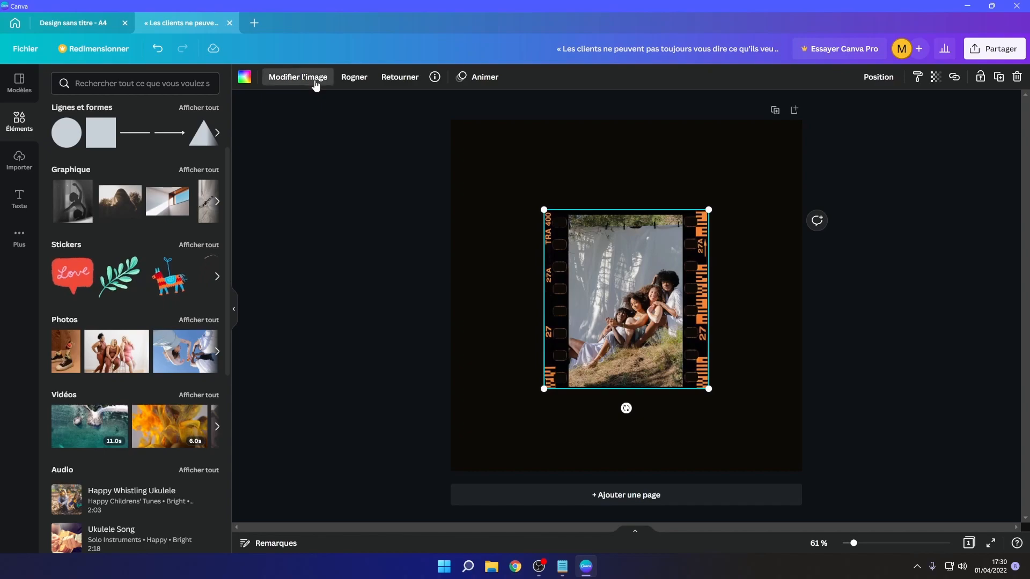
{"action": "left_click", "coordinate": [314, 79]}
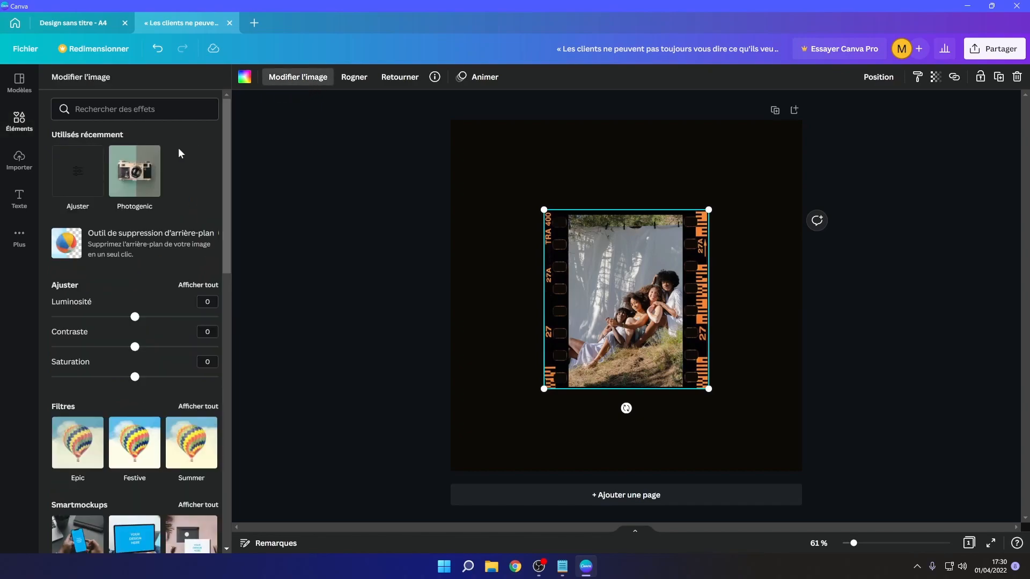
{"action": "left_click", "coordinate": [198, 286]}
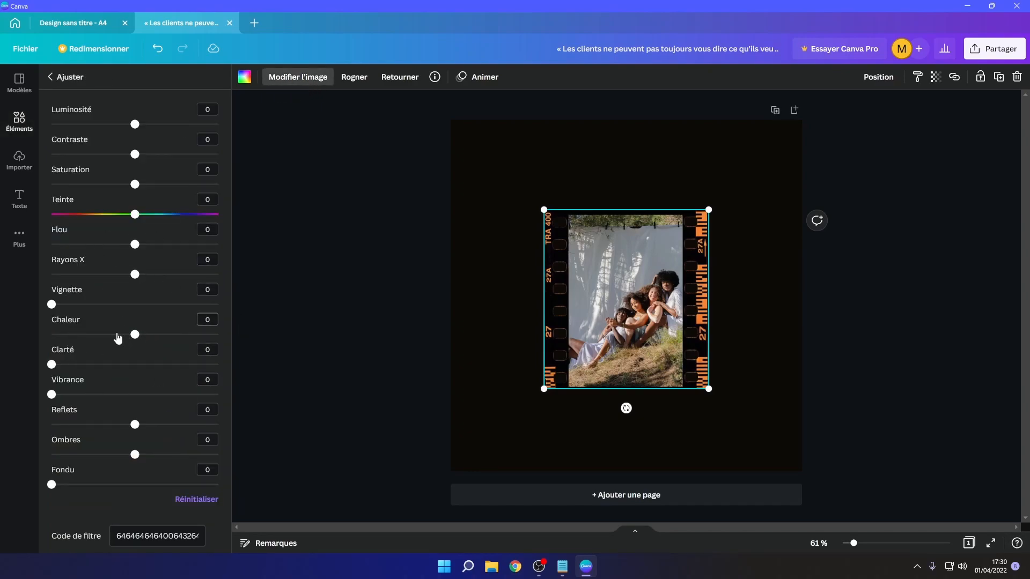
{"action": "key", "text": "Delete"}
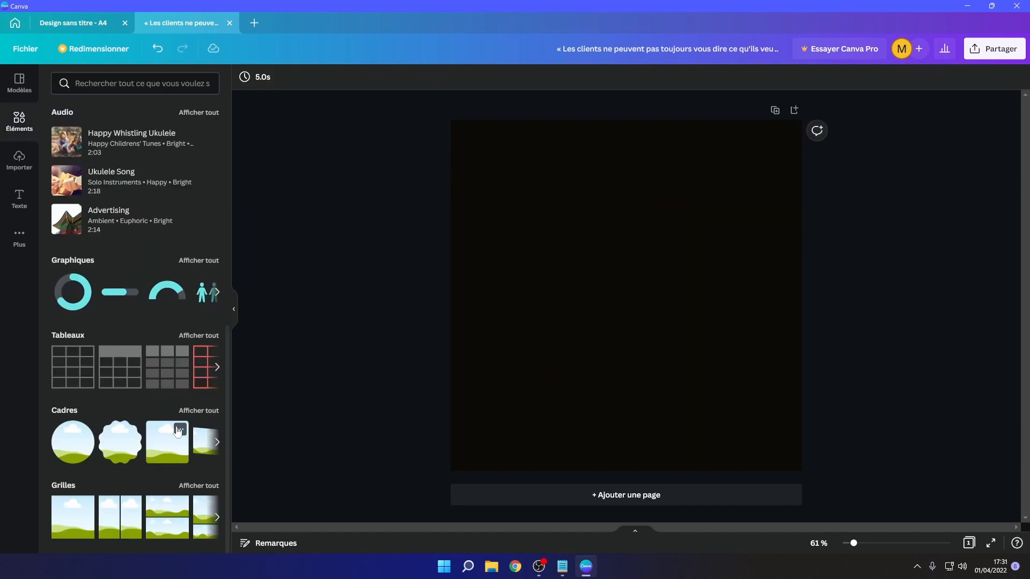
- Add a three-cell grid, two cells on top and one wide cell below, covering the page
{"action": "left_click", "coordinate": [190, 486]}
{"action": "scroll", "coordinate": [101, 336], "scroll_direction": "down", "scroll_amount": 3}
{"action": "left_click_drag", "start_coordinate": [134, 314], "coordinate": [659, 285]}
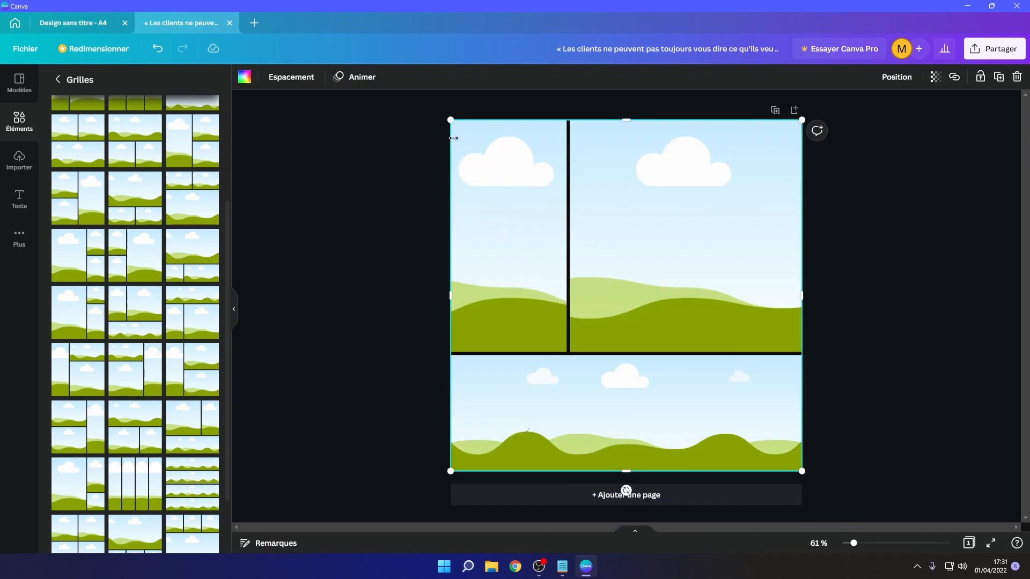
- Shrink the grid to about 872 × 584 and set its grid spacing to 20
{"action": "scroll", "coordinate": [185, 372], "scroll_direction": "down", "scroll_amount": 3}
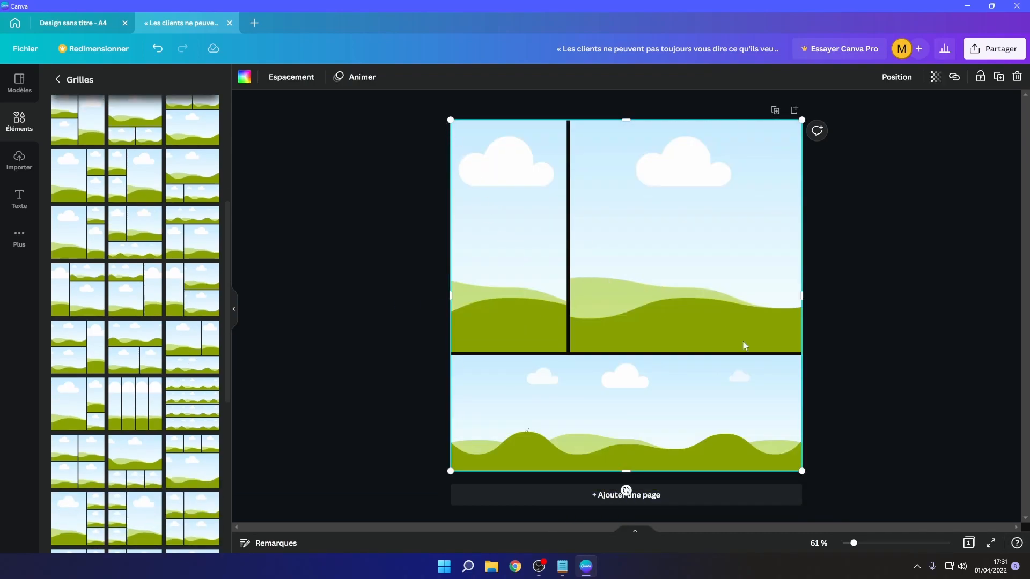
{"action": "left_click_drag", "start_coordinate": [451, 118], "coordinate": [494, 276]}
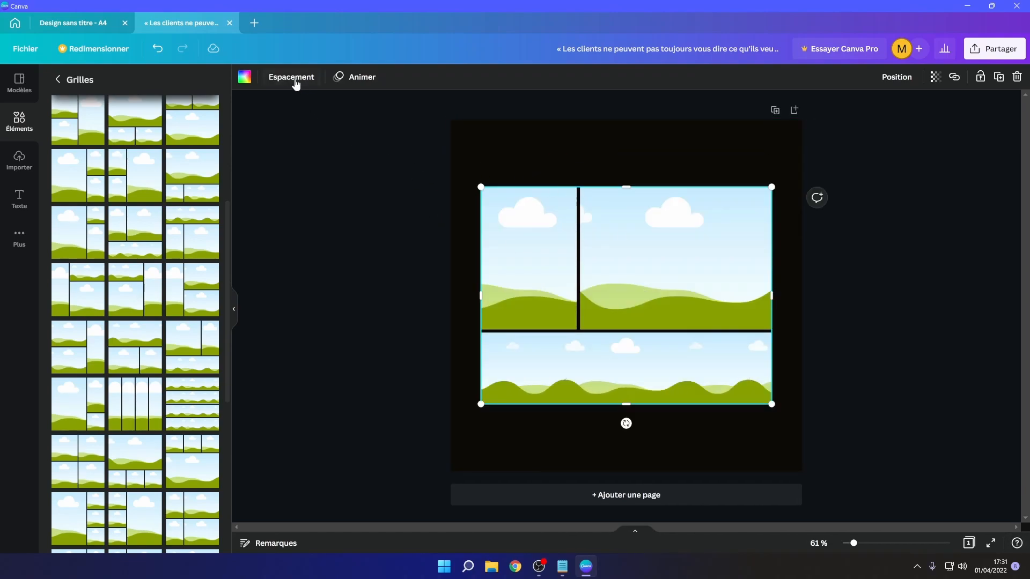
{"action": "left_click", "coordinate": [294, 79]}
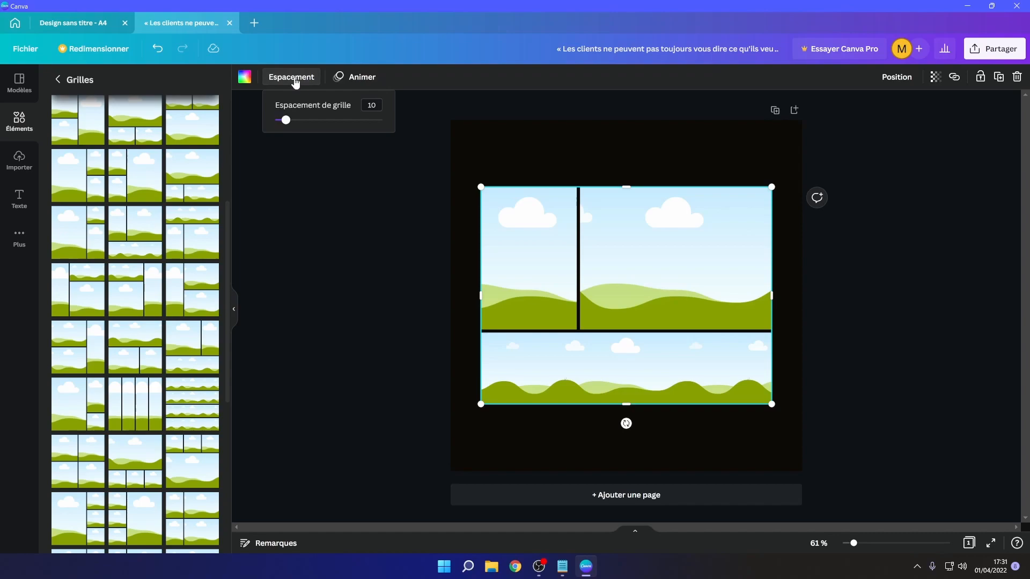
{"action": "mouse_move", "coordinate": [286, 120]}
{"action": "left_mouse_down"}
{"action": "mouse_move", "coordinate": [385, 132]}
{"action": "mouse_move", "coordinate": [298, 128]}
{"action": "left_mouse_up"}
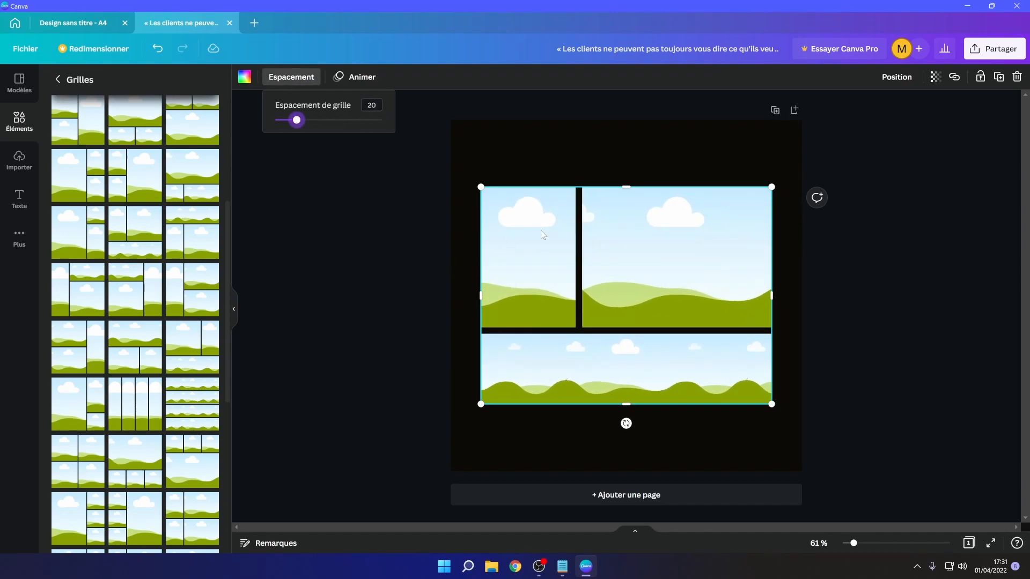
- Fill the grid's left cell with the ocean video and its top-right cell with the group photo
{"action": "left_click", "coordinate": [20, 160]}
{"action": "left_click", "coordinate": [19, 133]}
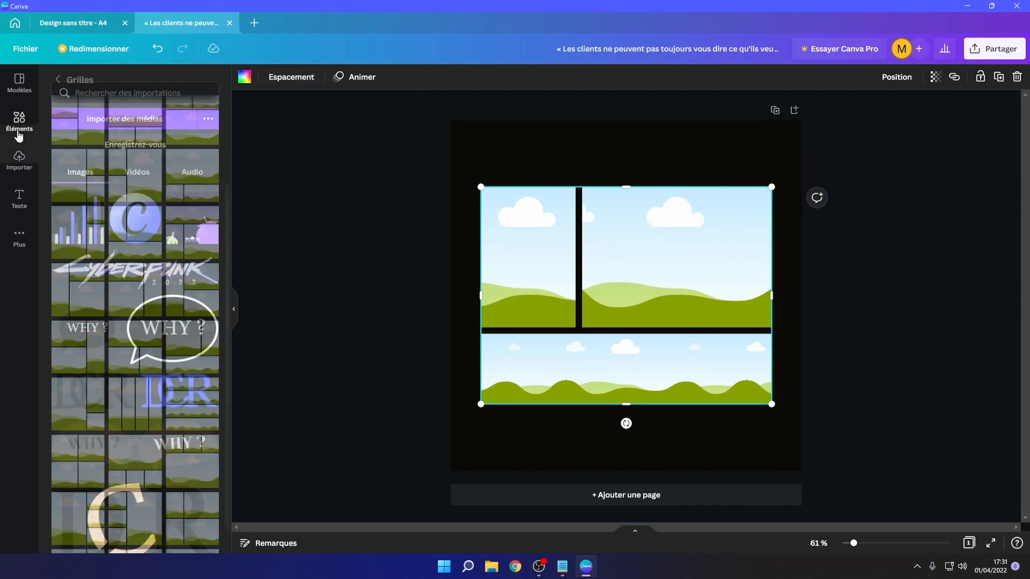
{"action": "left_click", "coordinate": [57, 81]}
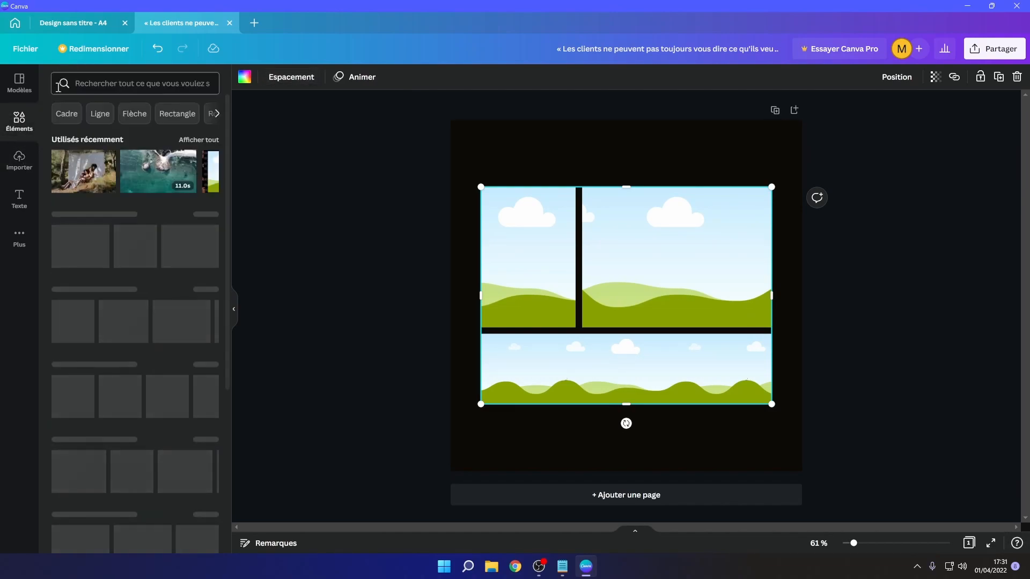
{"action": "left_click_drag", "start_coordinate": [152, 180], "coordinate": [528, 258]}
{"action": "left_click_drag", "start_coordinate": [170, 174], "coordinate": [659, 259]}
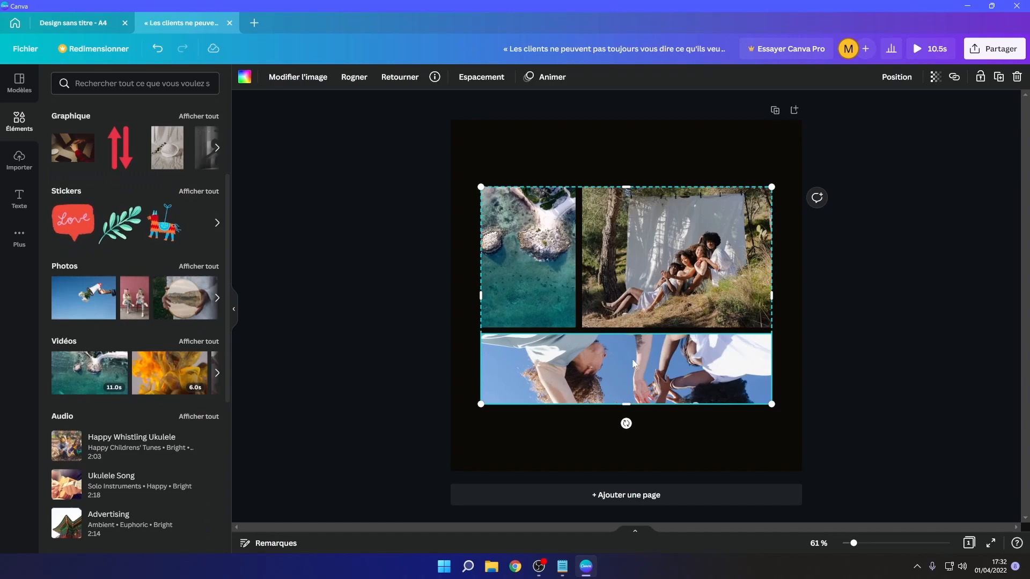
- Set the bottom grid photo's contrast to 64 and saturation to -80
{"action": "left_click", "coordinate": [298, 78]}
{"action": "left_click_drag", "start_coordinate": [136, 348], "coordinate": [188, 347]}
{"action": "left_click_drag", "start_coordinate": [134, 376], "coordinate": [68, 376]}
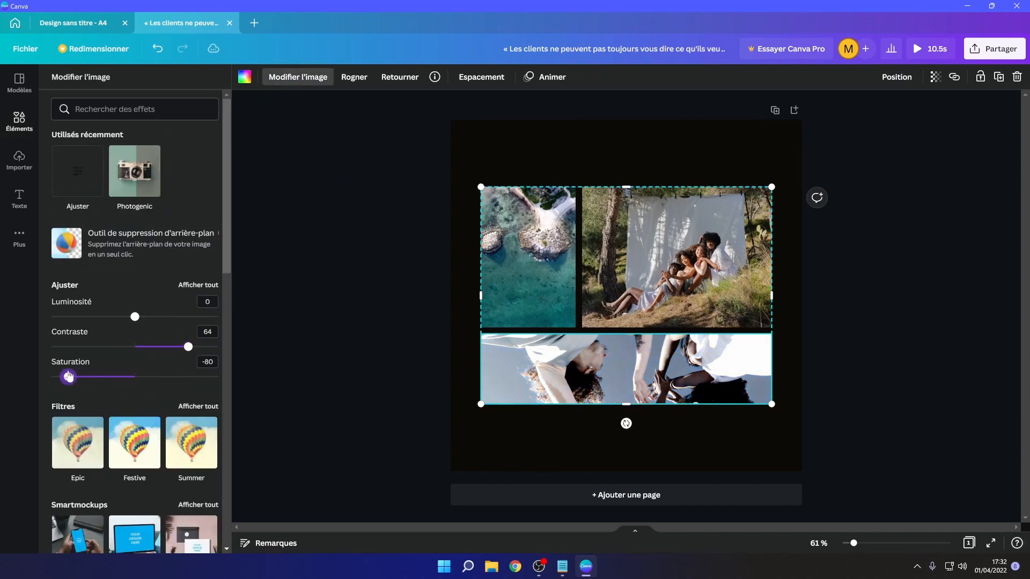